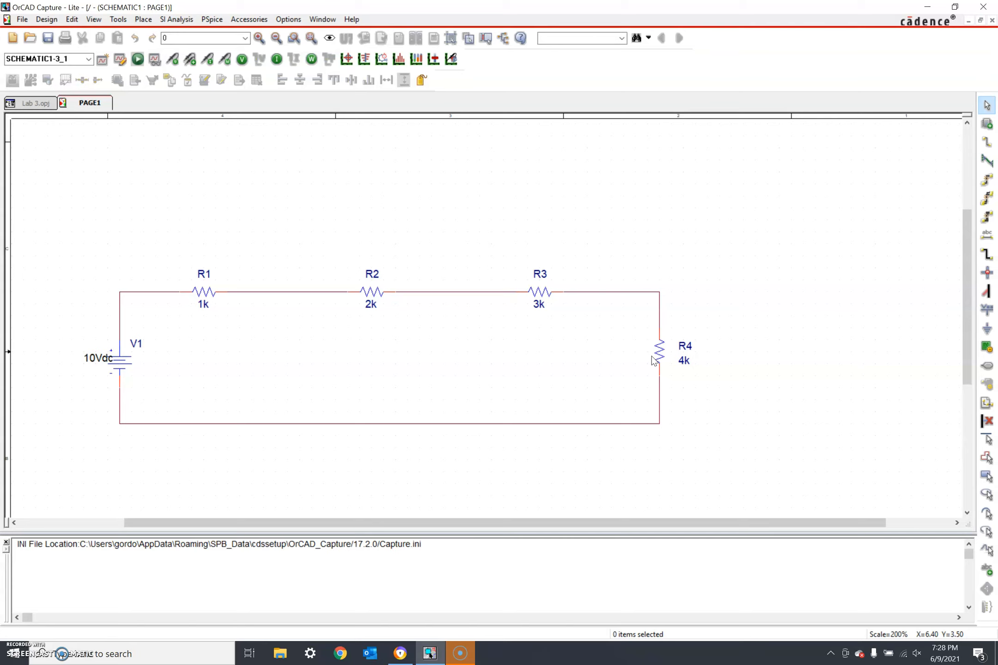
Create a simulation profile named 3a with no inherited settings, keeping the default Time Domain (Transient) analysis
{"action": "left_click", "coordinate": [103, 60]}
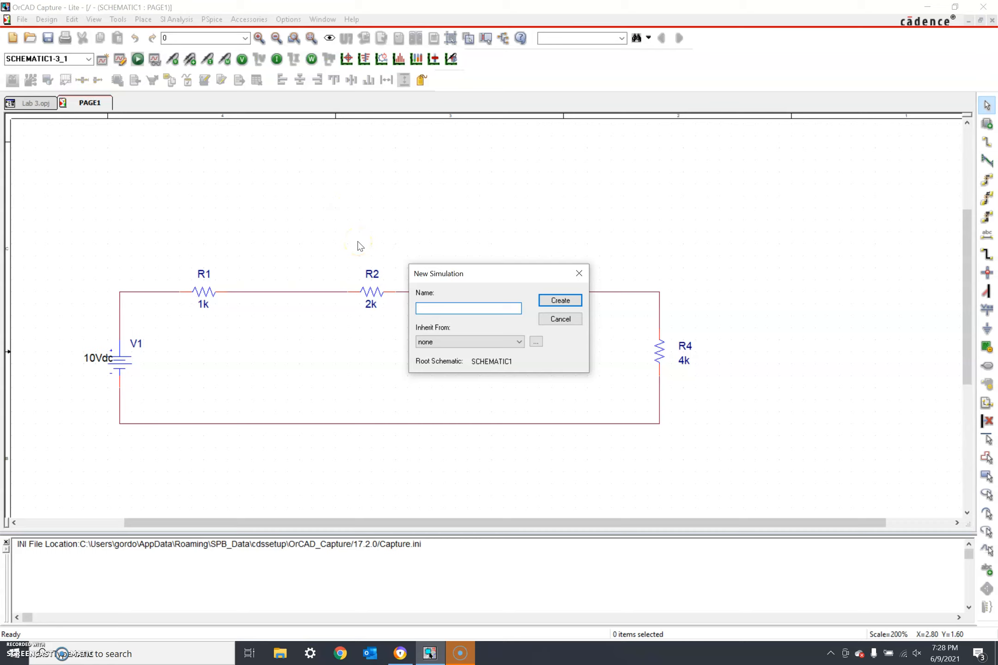
{"action": "type", "text": "3a"}
{"action": "left_click", "coordinate": [562, 303]}
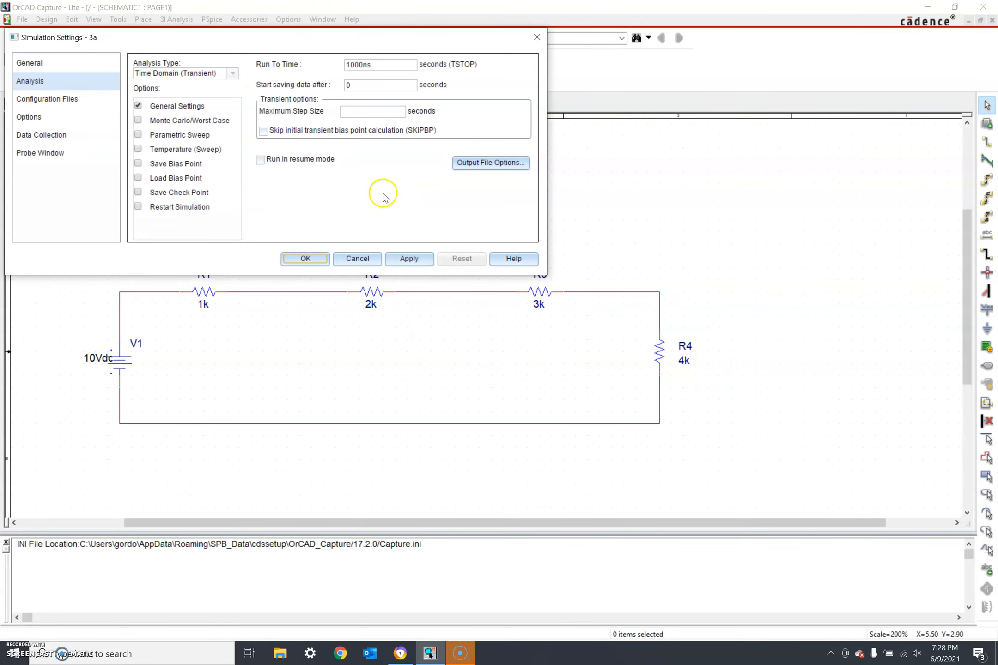
{"action": "left_click", "coordinate": [311, 263]}
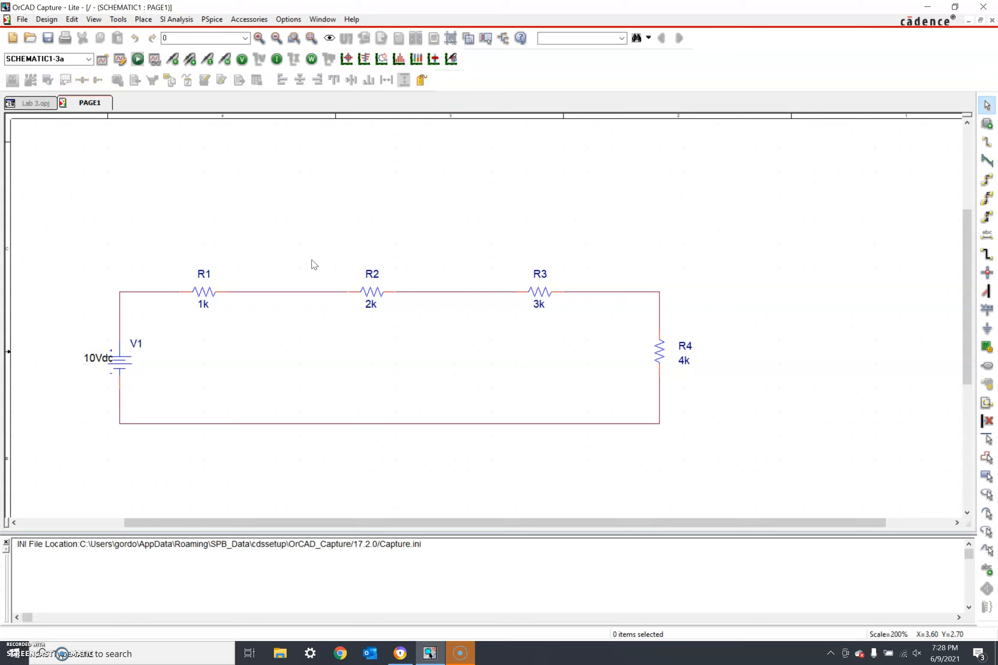
Run the PSpice simulation of the ungrounded circuit and enable the bias voltage and bias current displays
{"action": "left_click", "coordinate": [138, 59]}
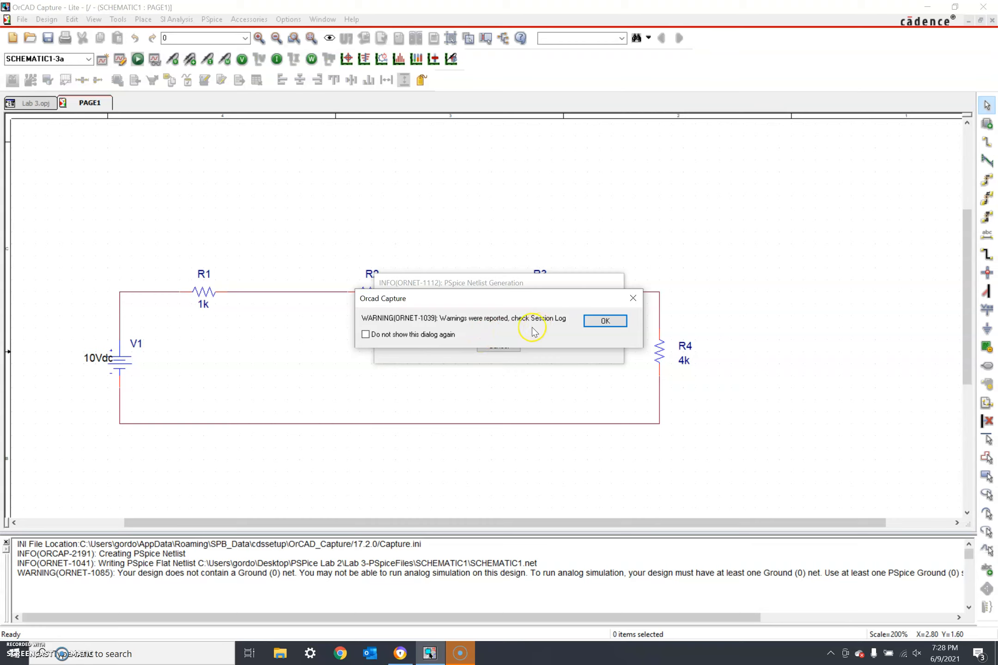
{"action": "left_click", "coordinate": [599, 325]}
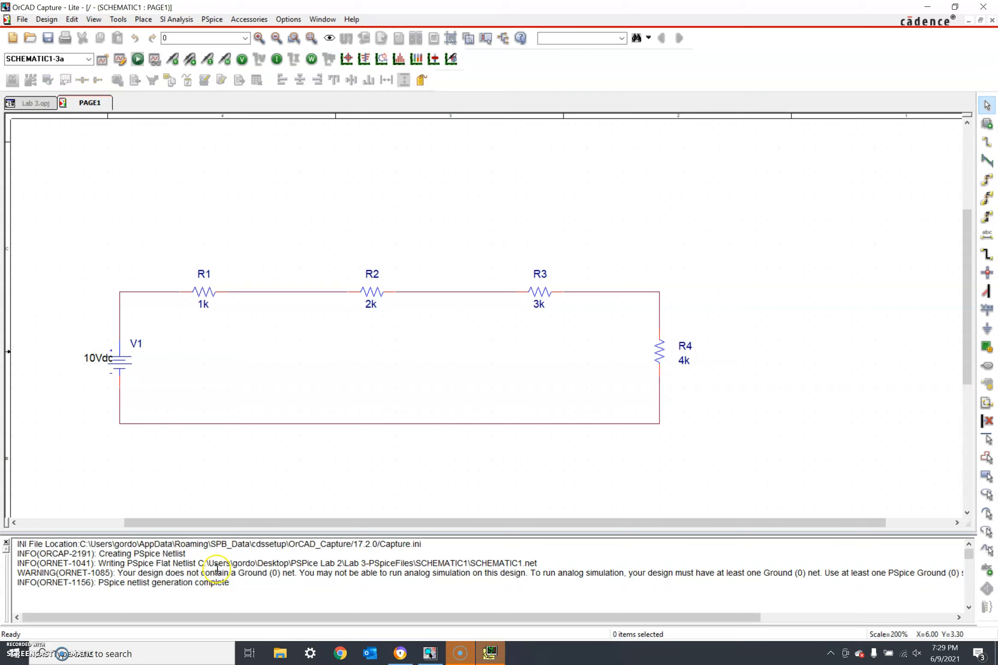
{"action": "left_click", "coordinate": [240, 60]}
{"action": "left_click", "coordinate": [276, 59]}
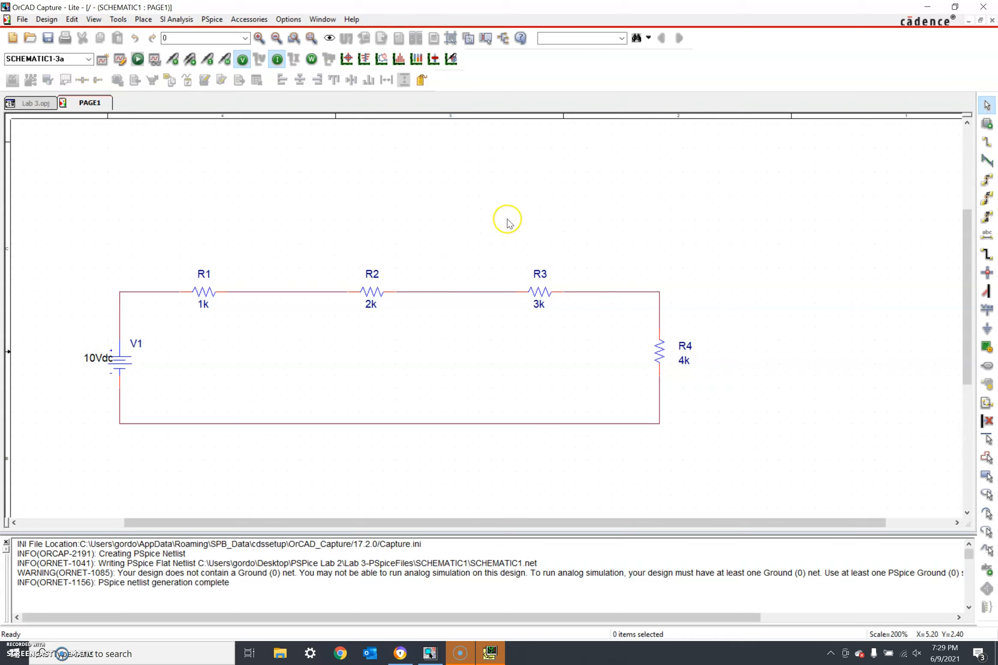
Place a 0/CAPSYM ground on the circuit's lower wire, about midway between V1 and R4
{"action": "left_click", "coordinate": [987, 329]}
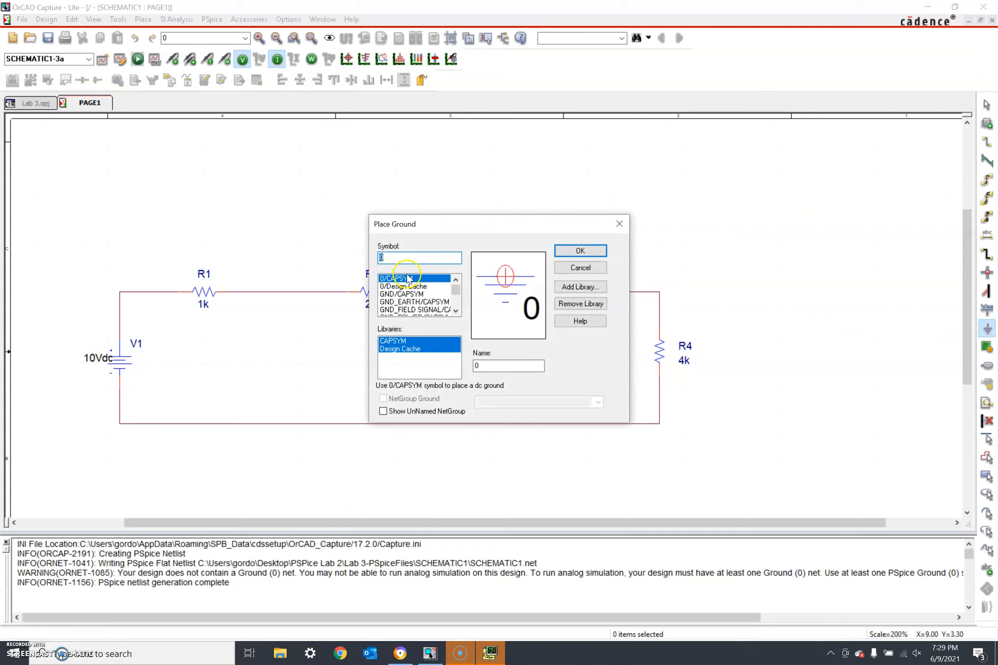
{"action": "left_click", "coordinate": [579, 251]}
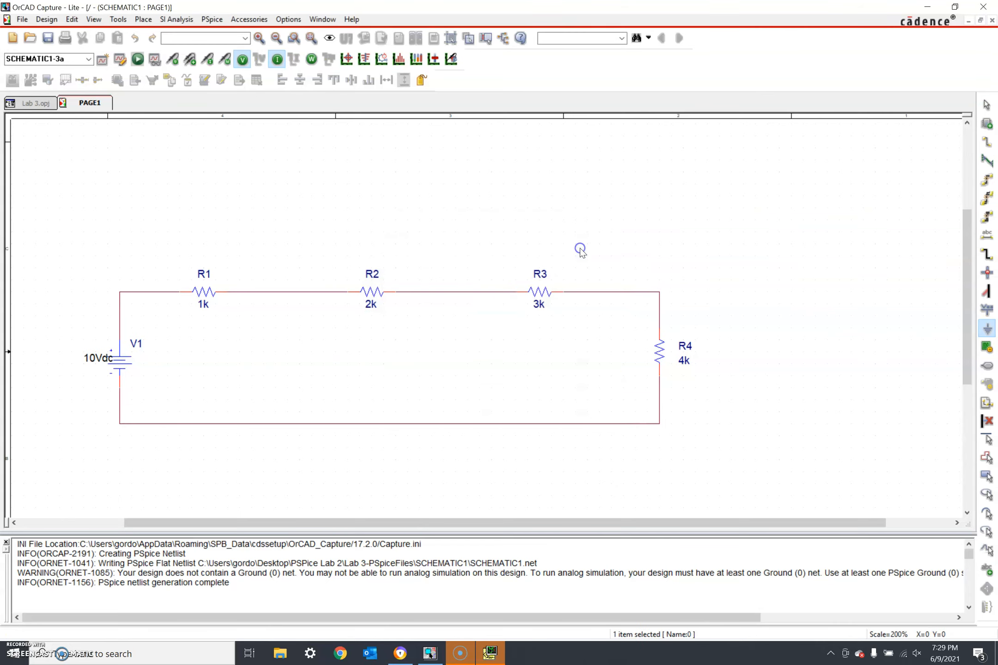
{"action": "left_click", "coordinate": [395, 423]}
{"action": "key", "text": "Escape"}
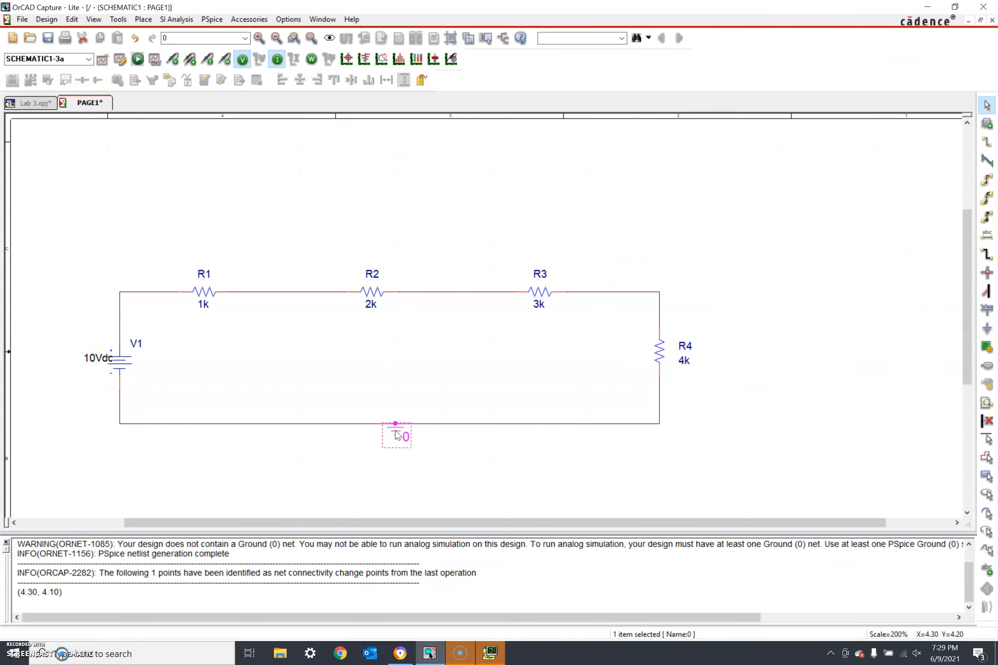
{"action": "key", "text": "Escape"}
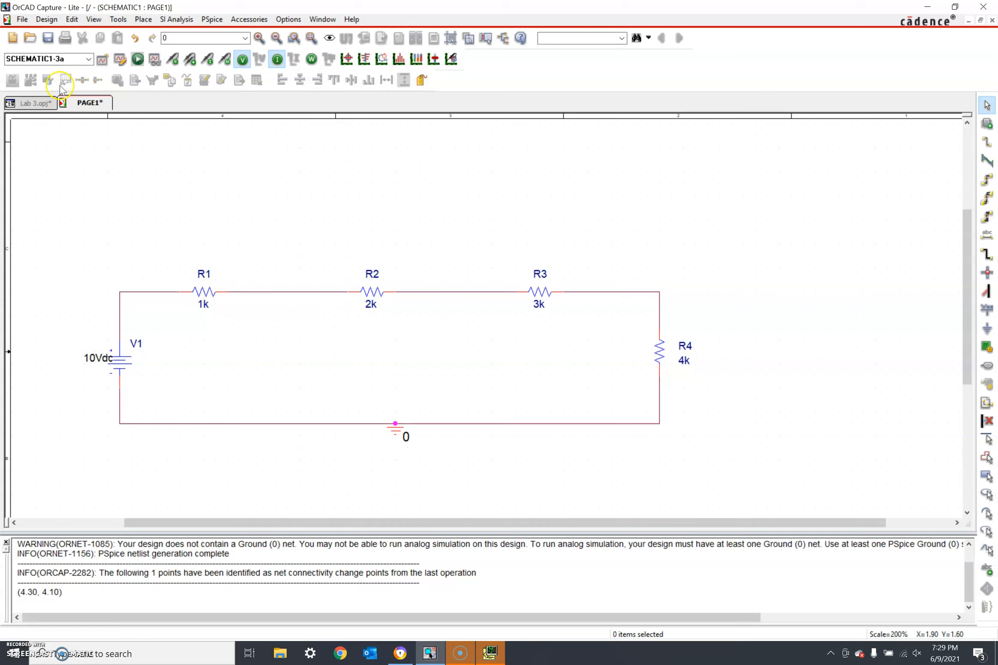
Create a simulation profile named 3b with the default Time Domain (Transient) settings and run it in PSpice
{"action": "left_click", "coordinate": [101, 61]}
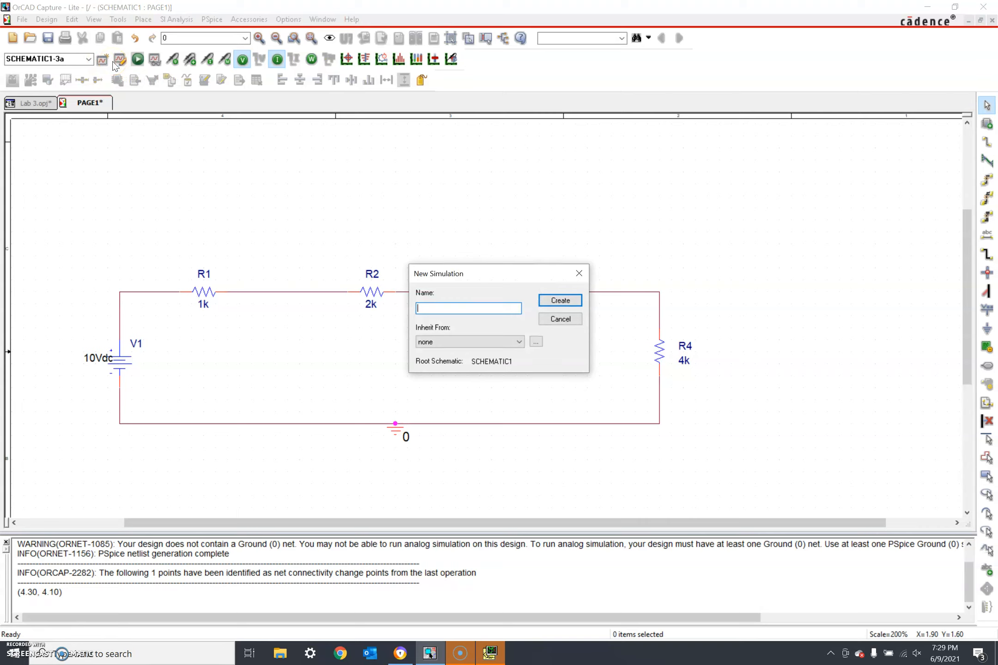
{"action": "type", "text": "3b"}
{"action": "left_click", "coordinate": [560, 301]}
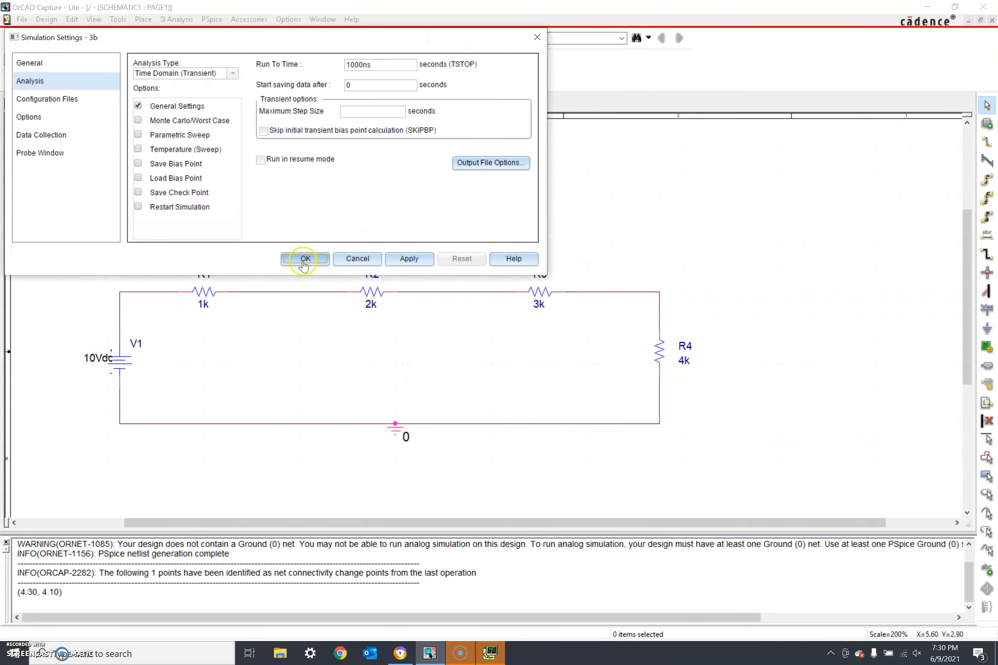
{"action": "left_click", "coordinate": [304, 259]}
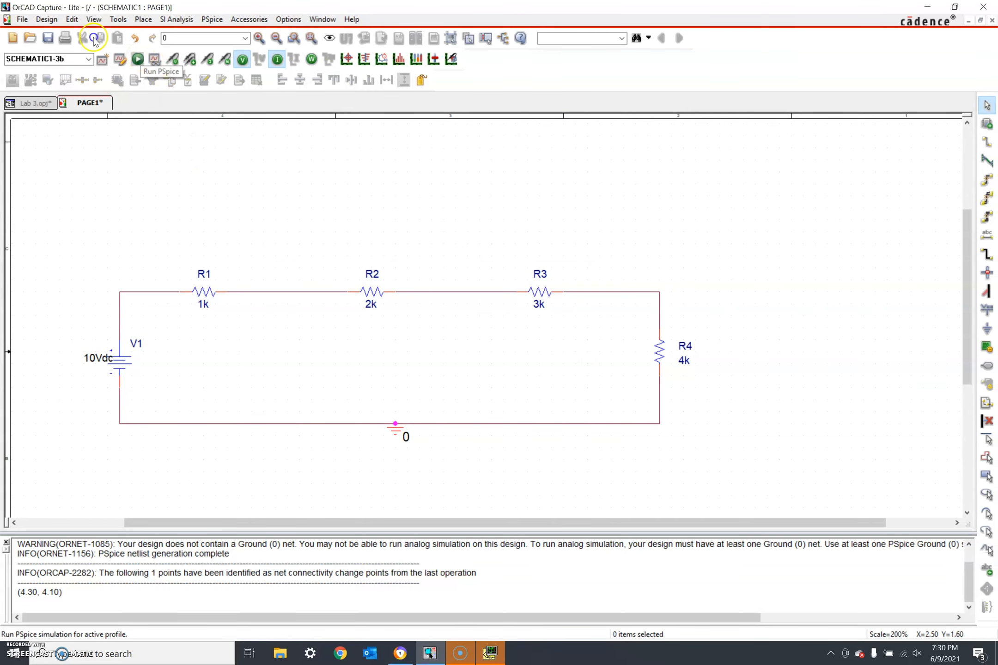
{"action": "left_click", "coordinate": [138, 59]}
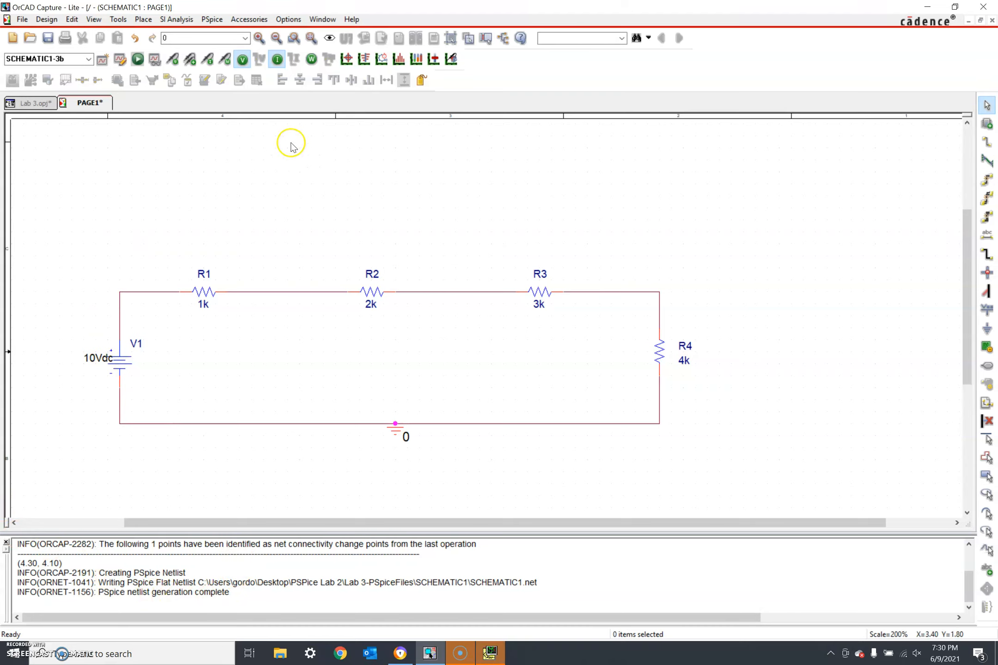
Examine the bias voltages on the schematic without and with the bias currents, and turn both displays off
{"action": "left_click", "coordinate": [243, 61]}
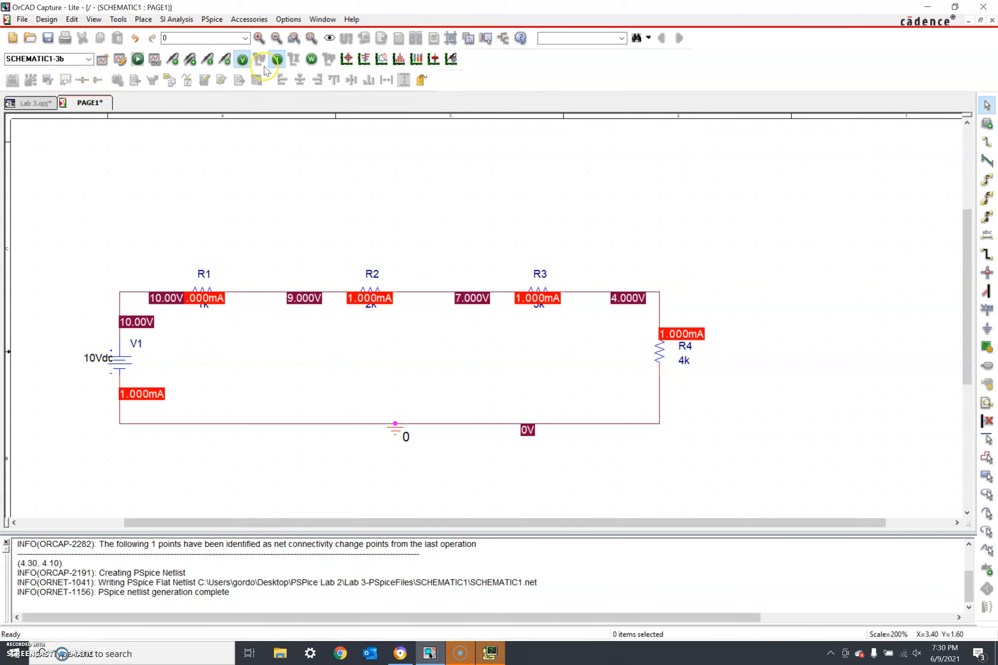
{"action": "left_click", "coordinate": [276, 60]}
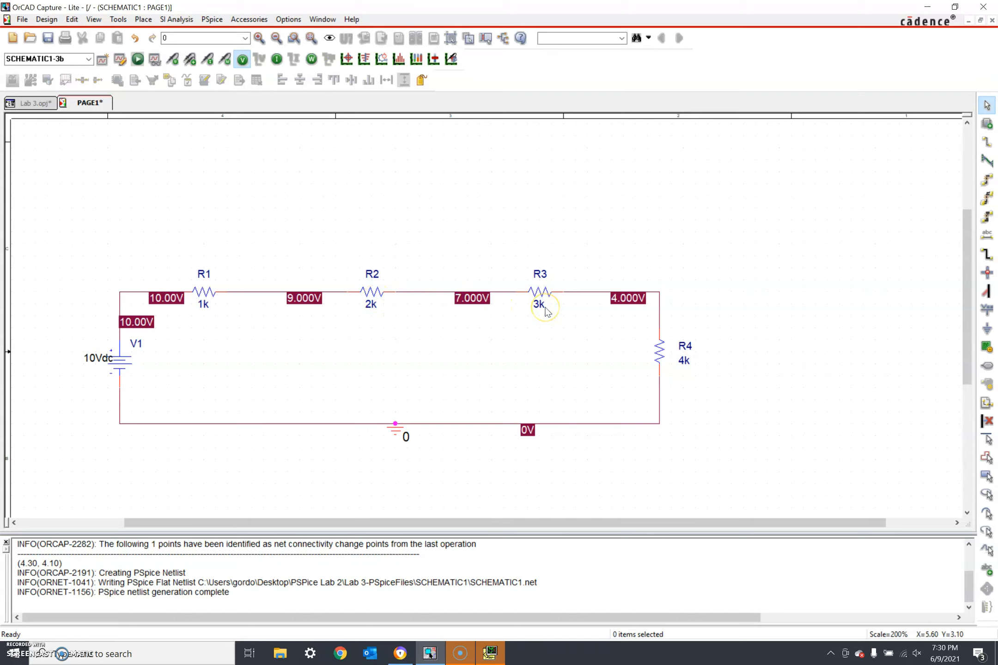
{"action": "left_click", "coordinate": [277, 60]}
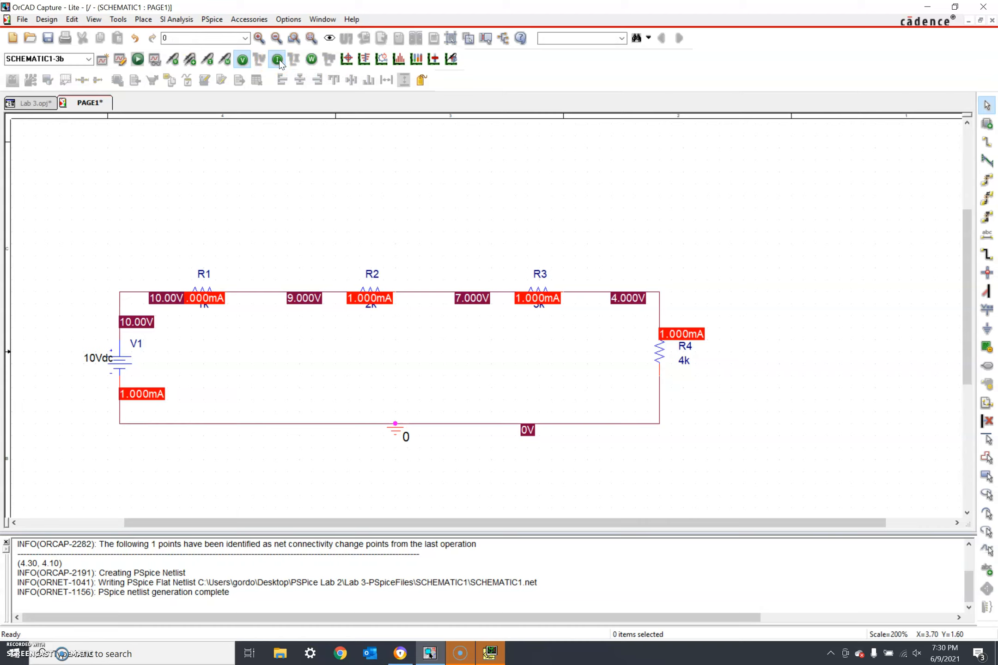
{"action": "left_click", "coordinate": [349, 302]}
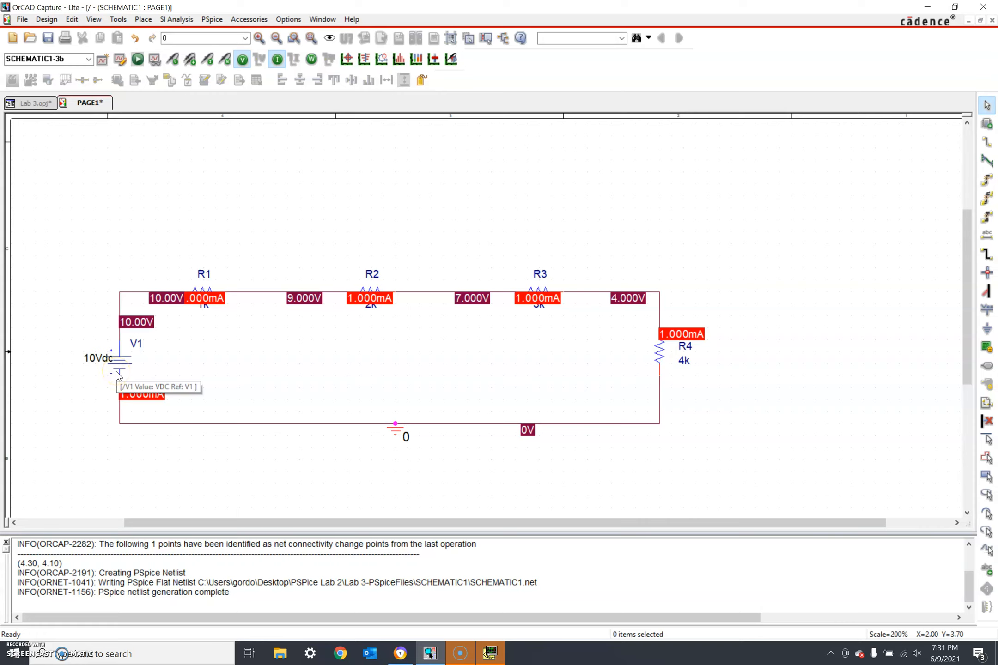
{"action": "left_click", "coordinate": [265, 366]}
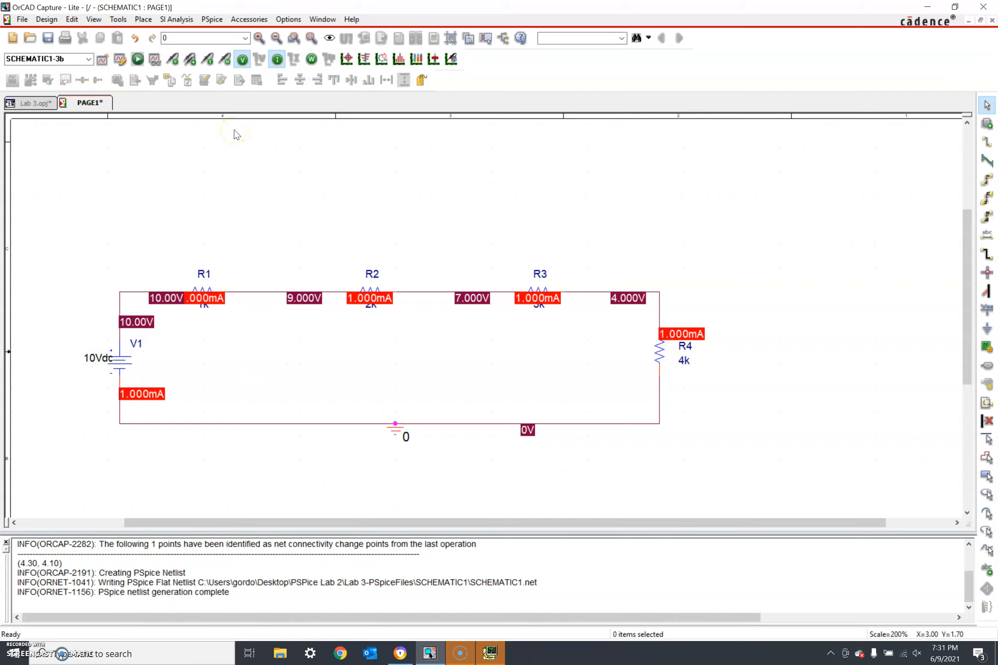
{"action": "left_click", "coordinate": [242, 59]}
{"action": "left_click", "coordinate": [276, 59]}
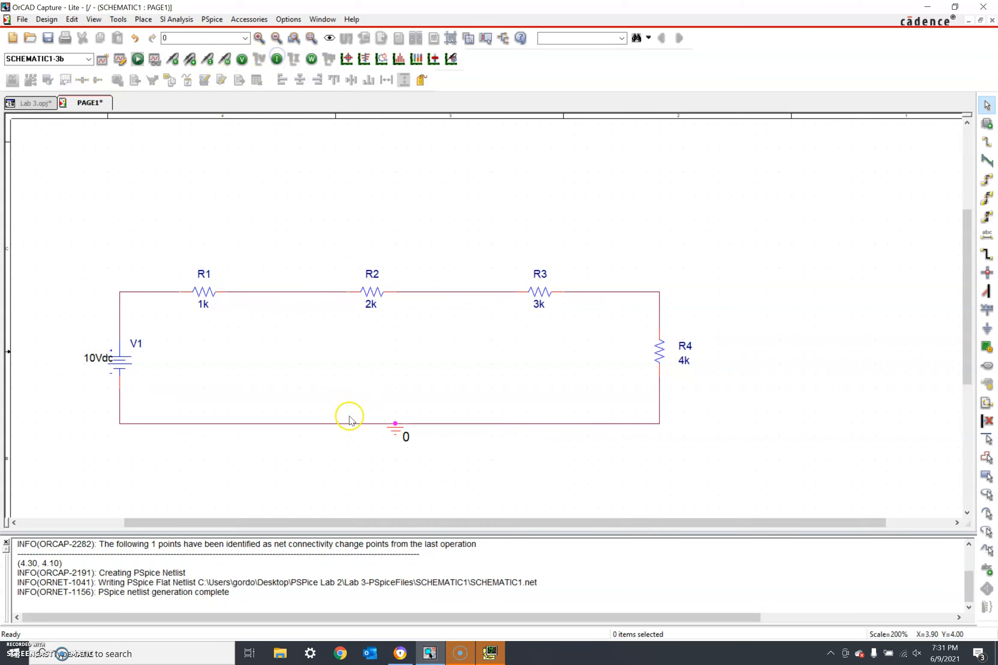
Delete the ground symbol from the circuit's lower wire
{"action": "left_click", "coordinate": [393, 425]}
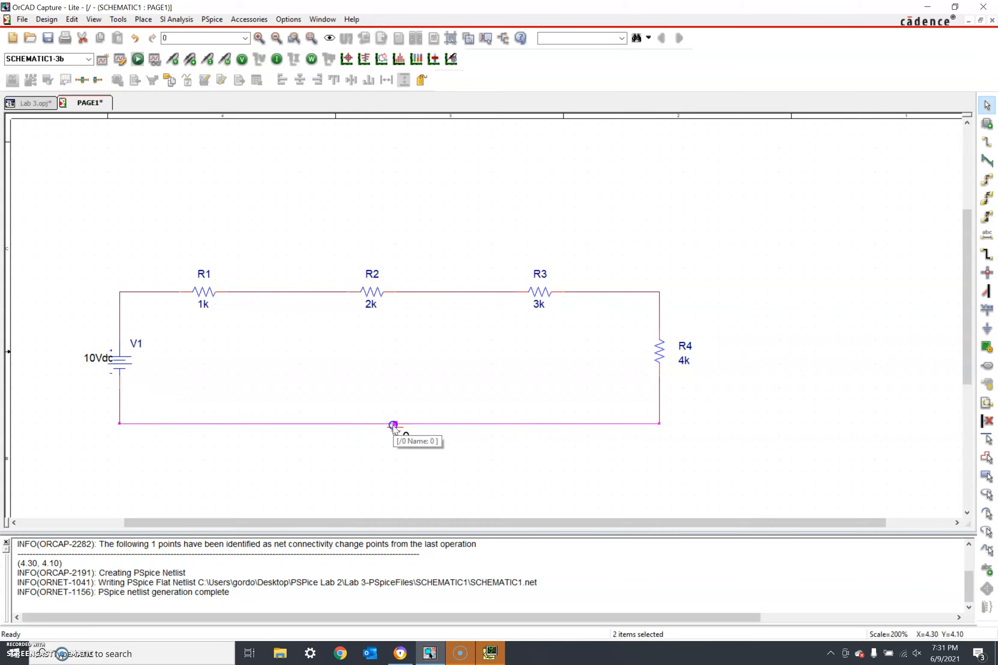
{"action": "left_click", "coordinate": [266, 290]}
{"action": "left_click", "coordinate": [396, 430]}
{"action": "key", "text": "Delete"}
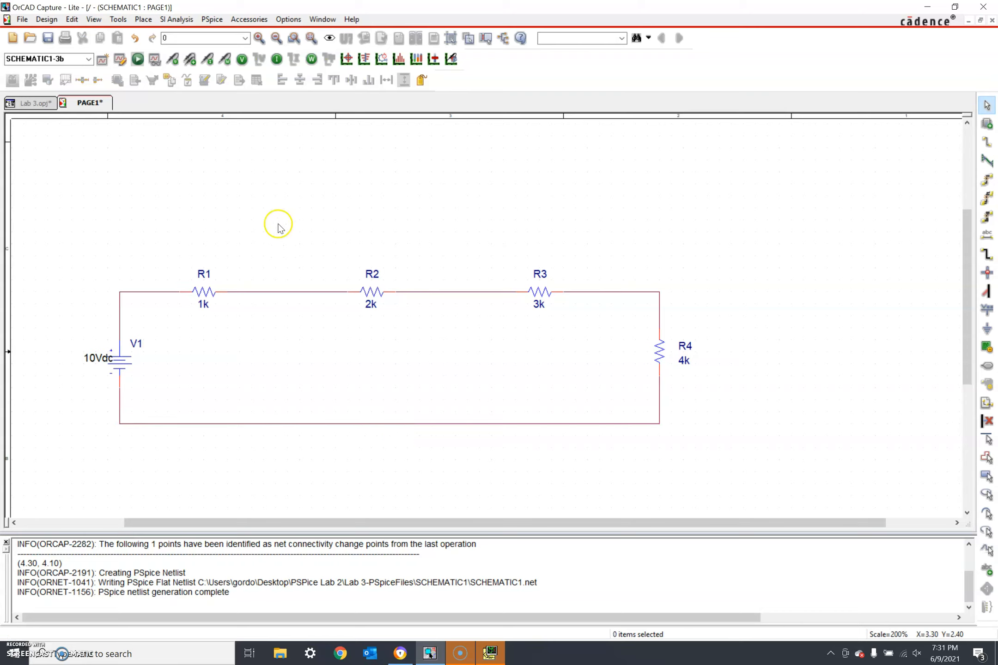
Place a 0/CAPSYM ground on the upper wire between V1's positive terminal and R1
{"action": "left_click", "coordinate": [987, 329]}
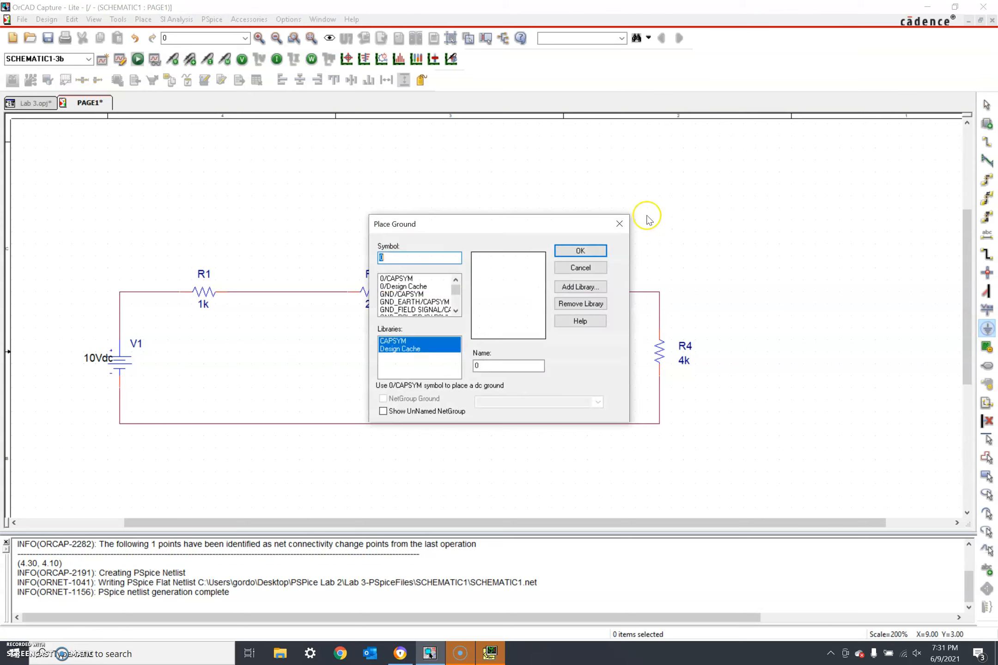
{"action": "left_click", "coordinate": [407, 279]}
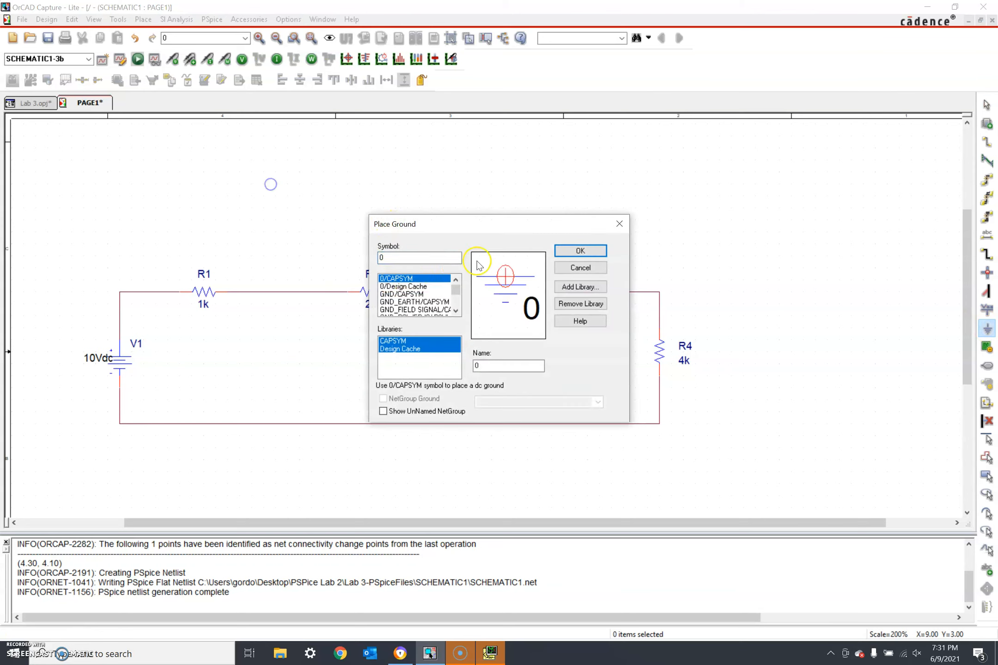
{"action": "left_click", "coordinate": [578, 250]}
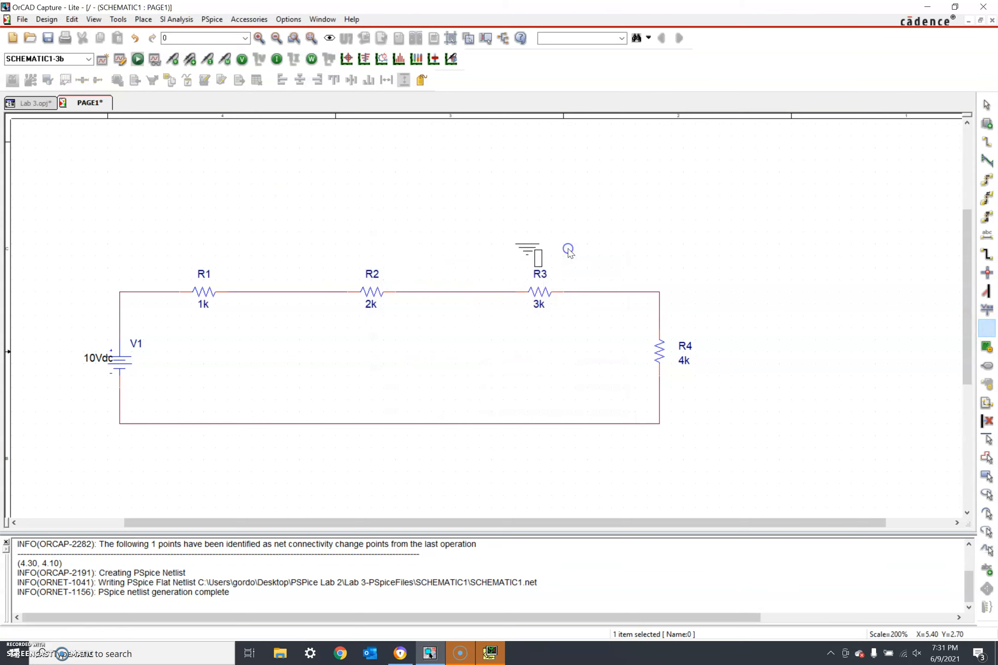
{"action": "left_click", "coordinate": [147, 307]}
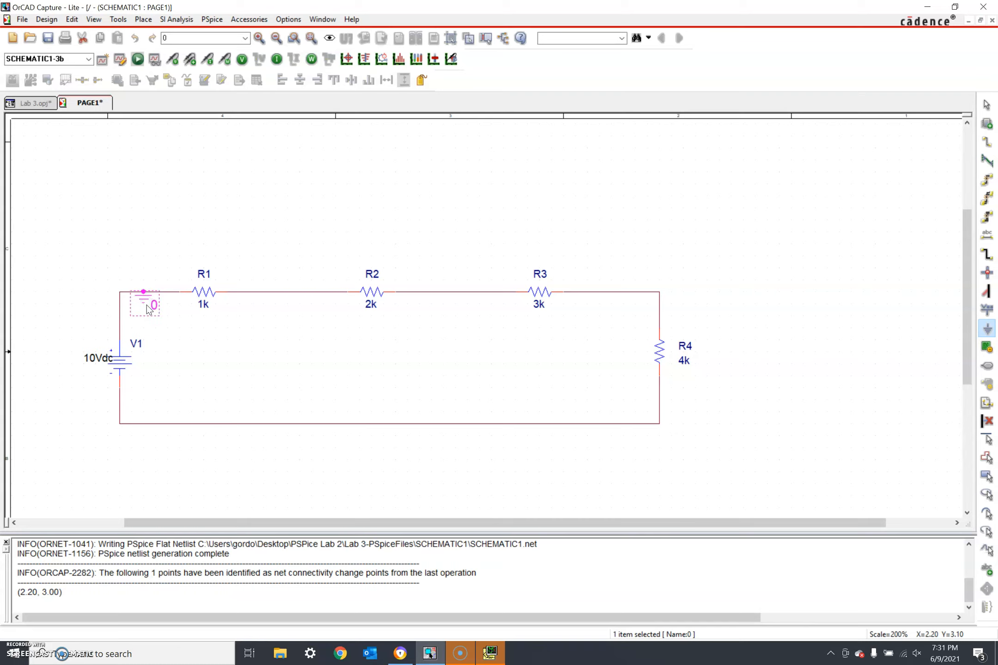
{"action": "key", "text": "Escape"}
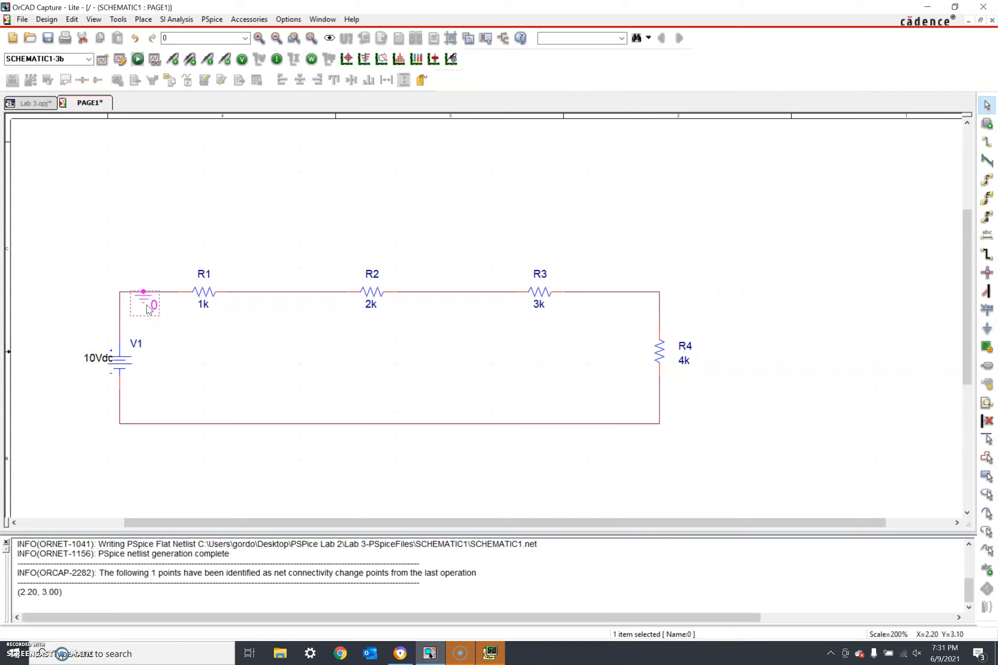
{"action": "key", "text": "Escape"}
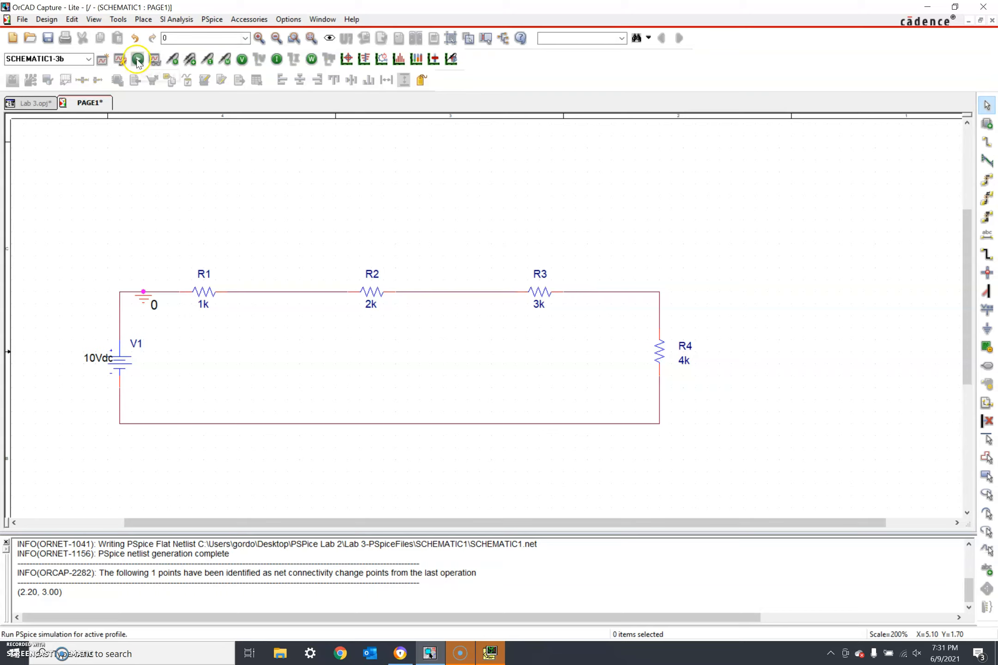
Create a simulation profile named 3c with the default Time Domain (Transient) settings and run it in PSpice
{"action": "left_click", "coordinate": [102, 63]}
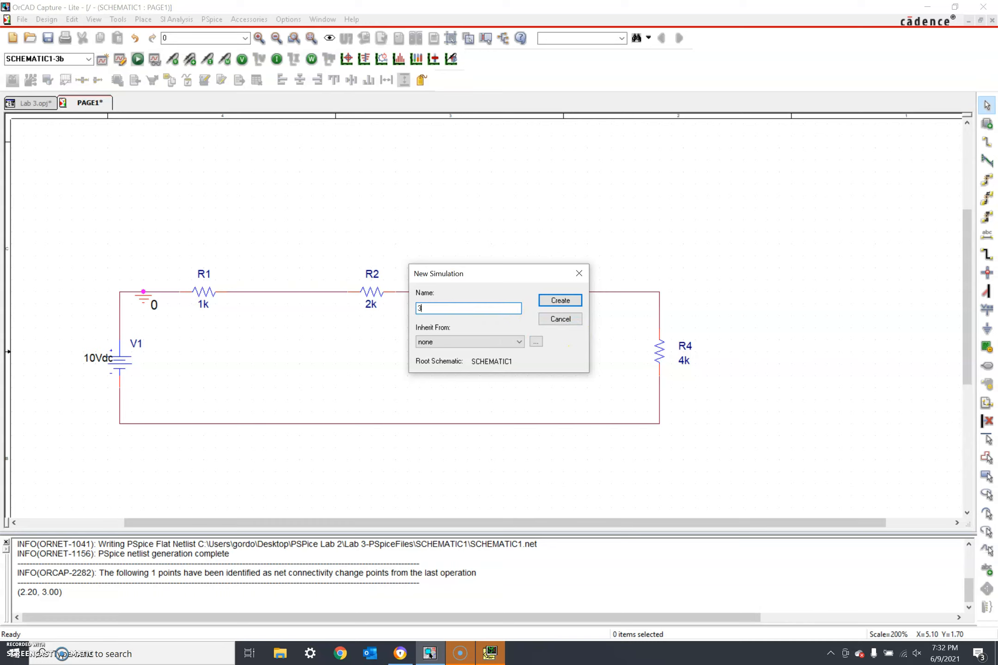
{"action": "left_click", "coordinate": [555, 301]}
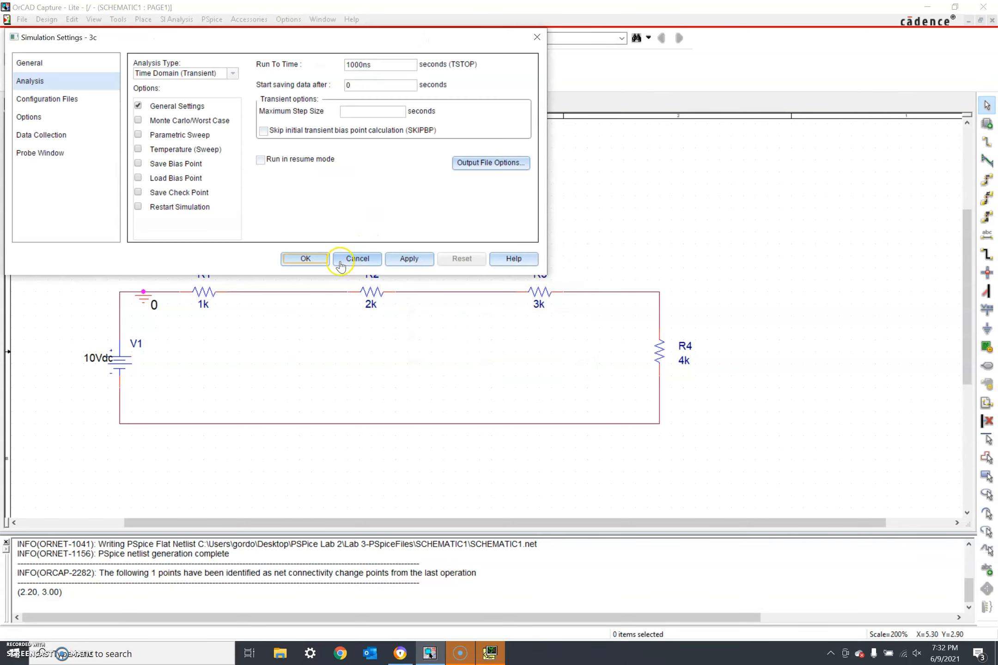
{"action": "left_click", "coordinate": [315, 259]}
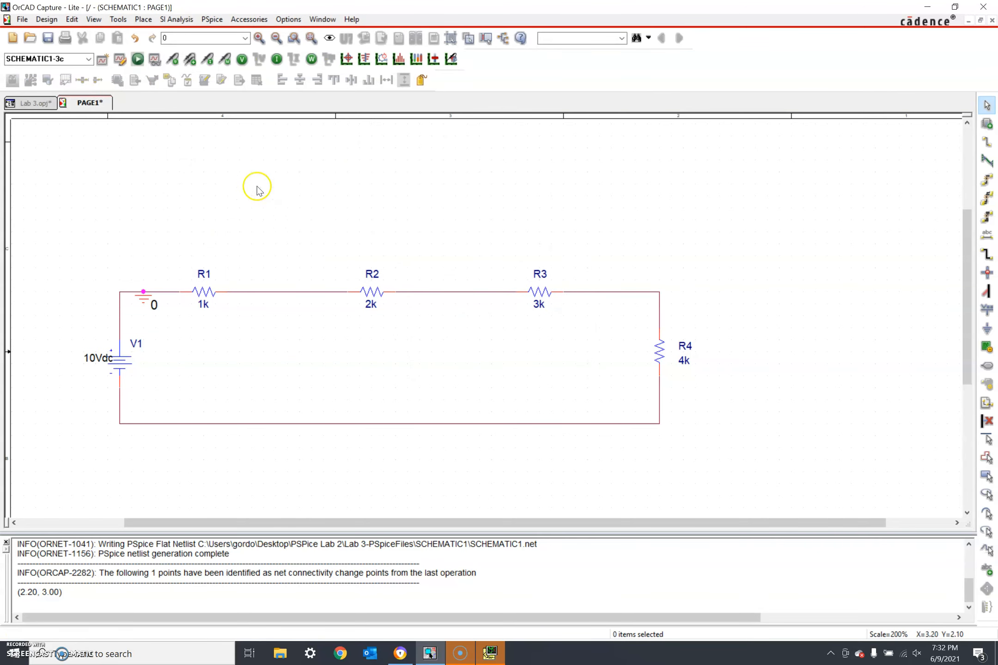
{"action": "left_click", "coordinate": [135, 61]}
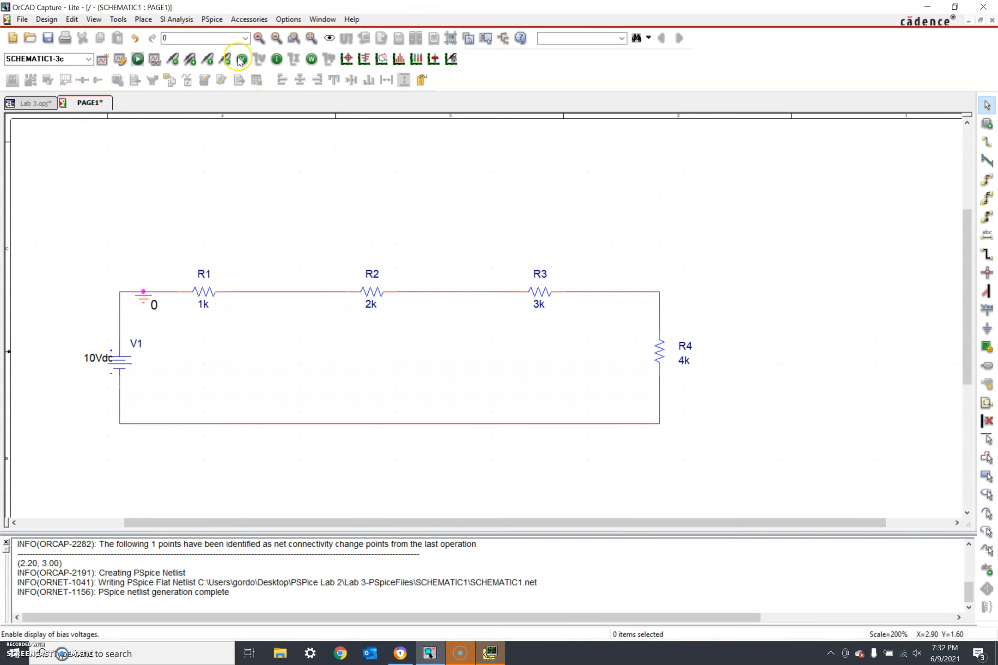
Examine the bias voltages and currents with the ground beside R1, and turn both displays off
{"action": "left_click", "coordinate": [241, 59]}
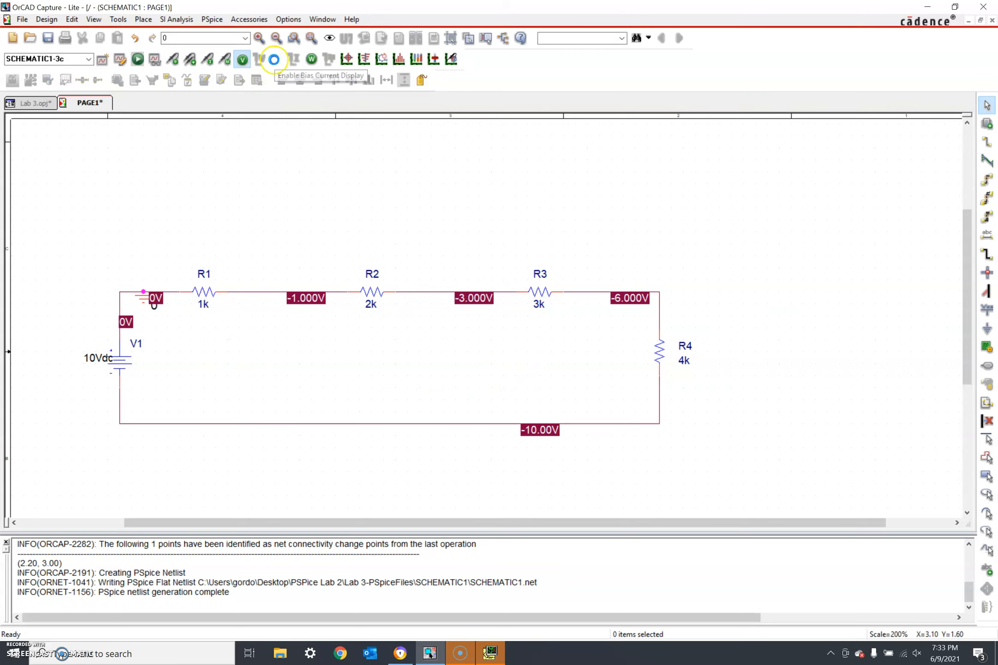
{"action": "left_click", "coordinate": [277, 60]}
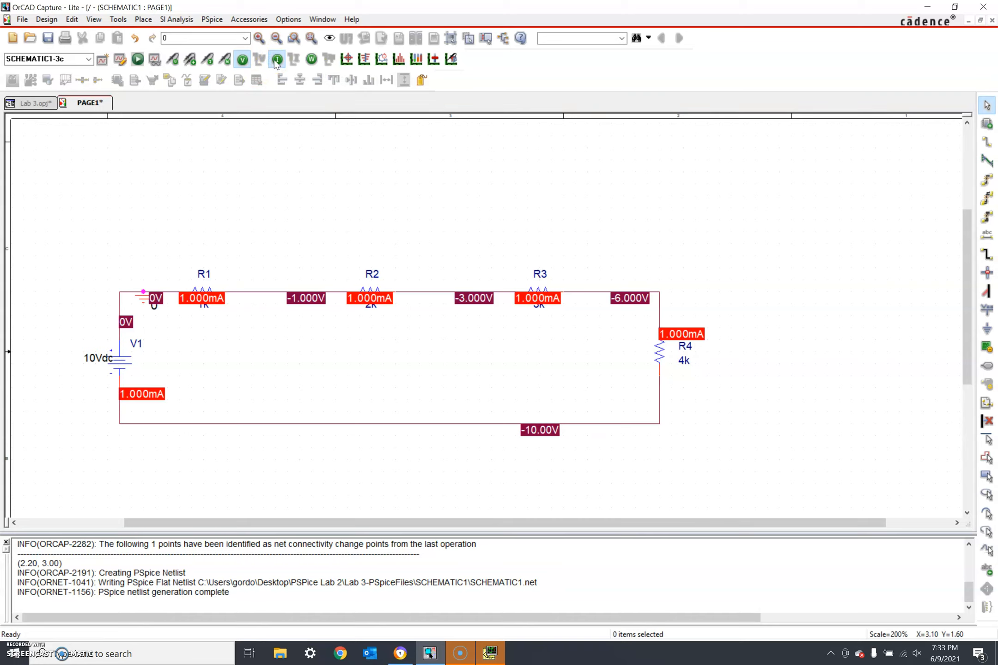
{"action": "left_click", "coordinate": [273, 59]}
{"action": "left_click", "coordinate": [240, 59]}
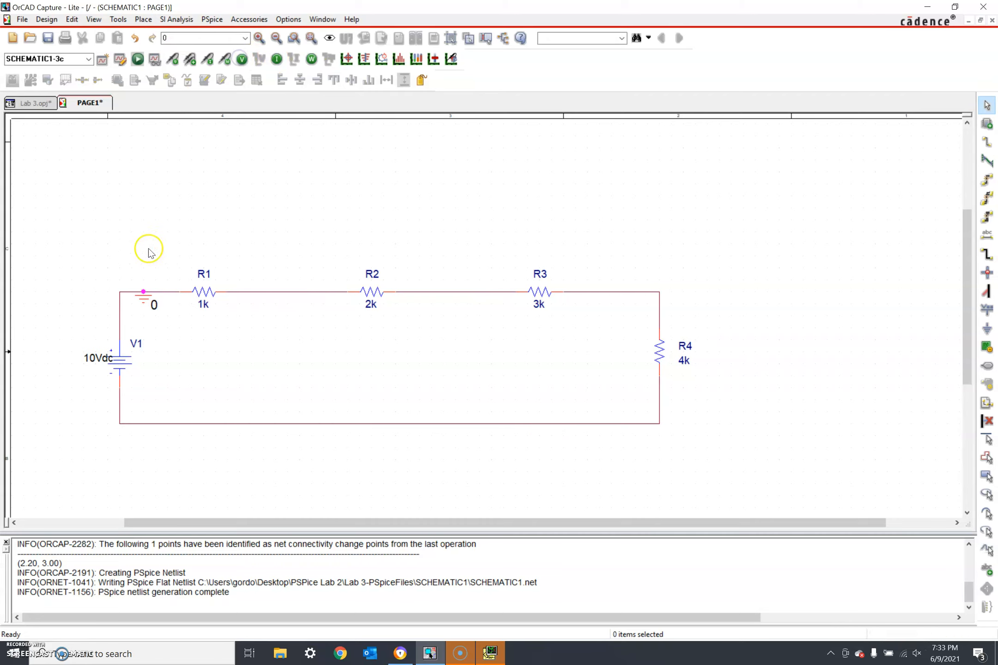
Delete the ground beside V1 and place a 0/CAPSYM ground on the upper wire between R1 and R2
{"action": "left_click", "coordinate": [143, 295]}
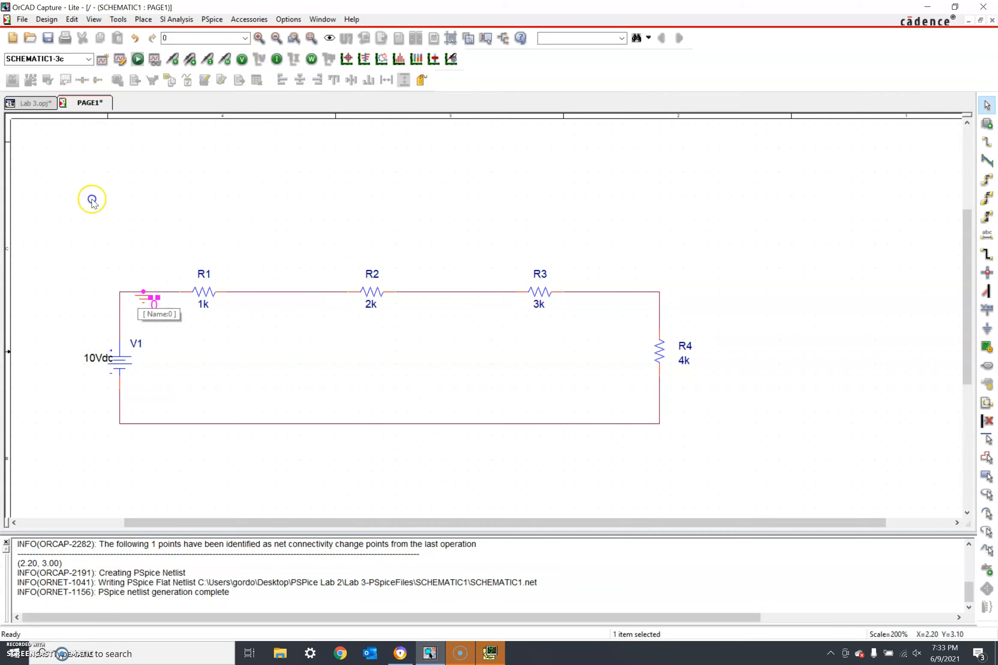
{"action": "key", "text": "Delete"}
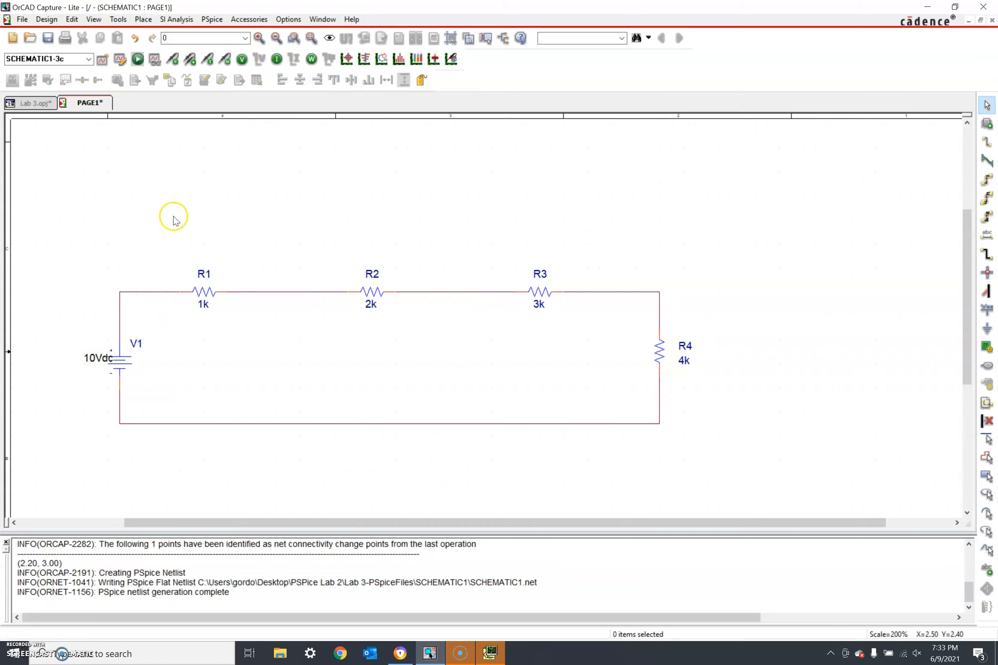
{"action": "left_click", "coordinate": [987, 329]}
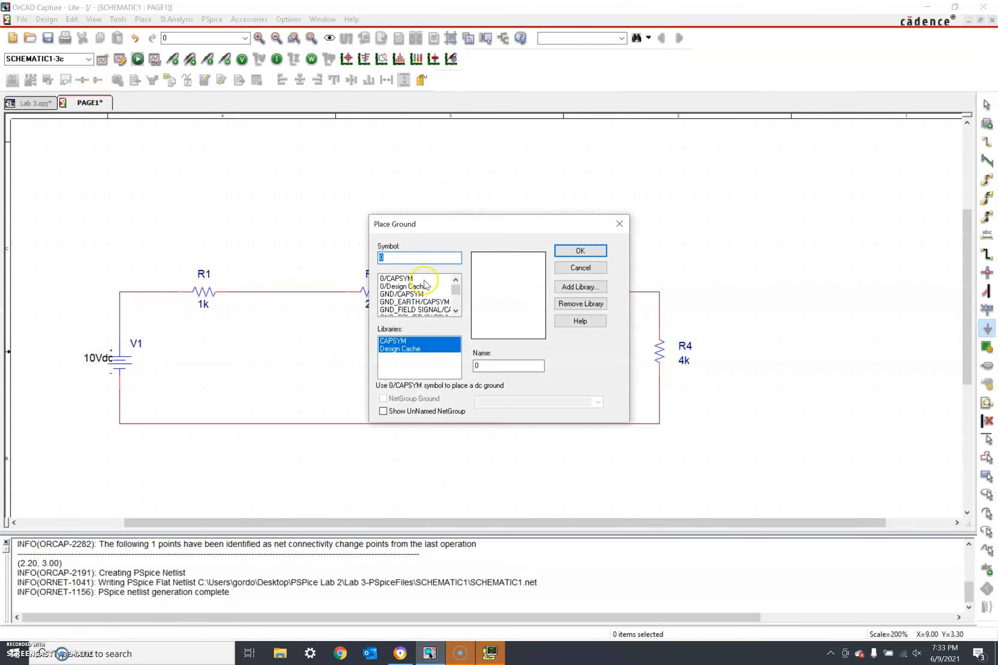
{"action": "left_click", "coordinate": [416, 279]}
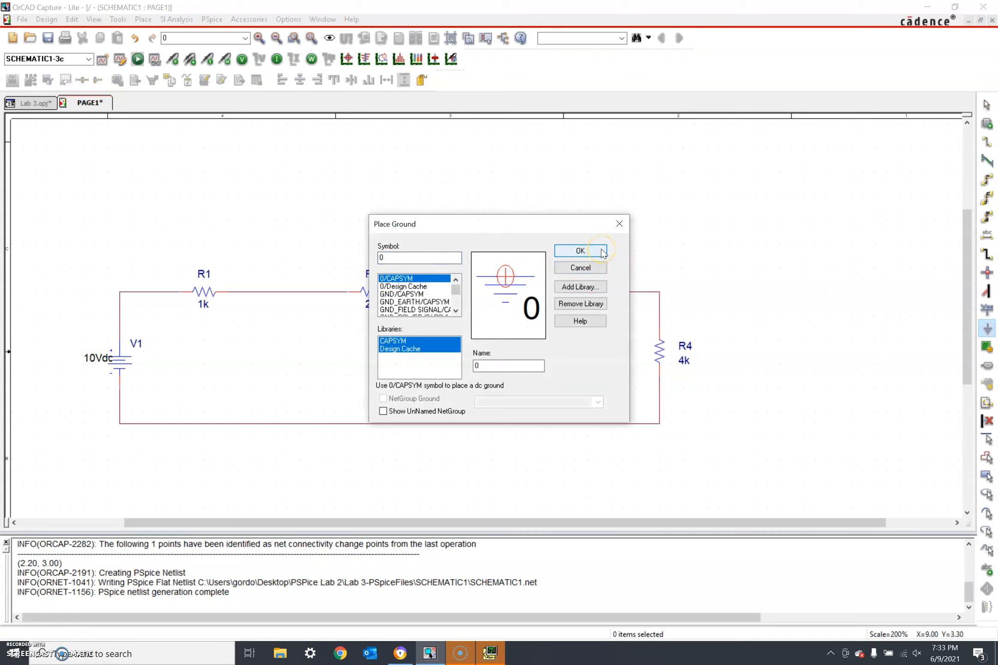
{"action": "left_click", "coordinate": [580, 250]}
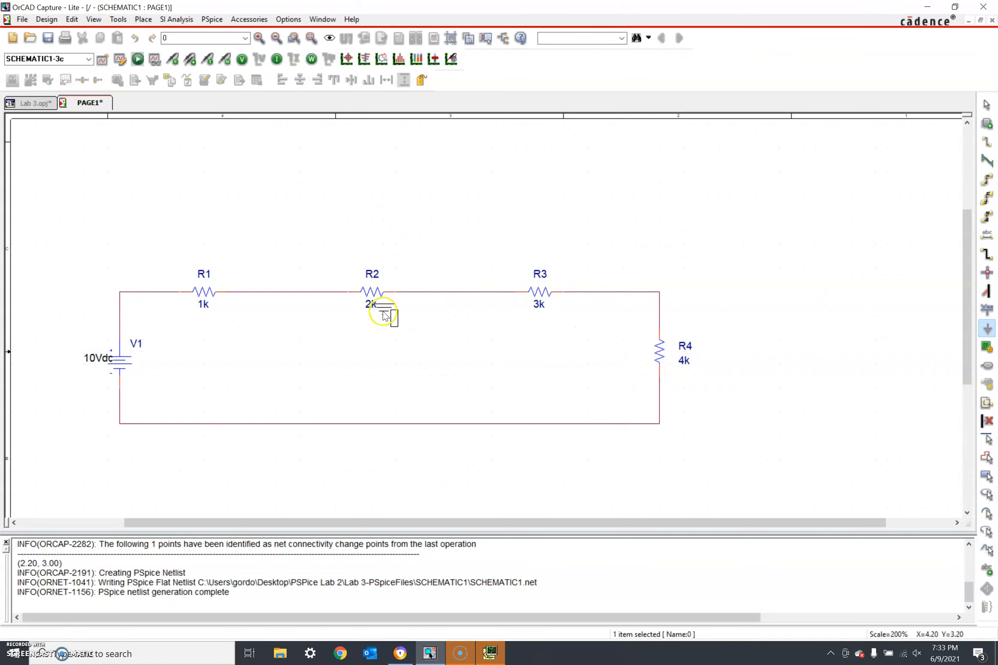
{"action": "left_click", "coordinate": [302, 308]}
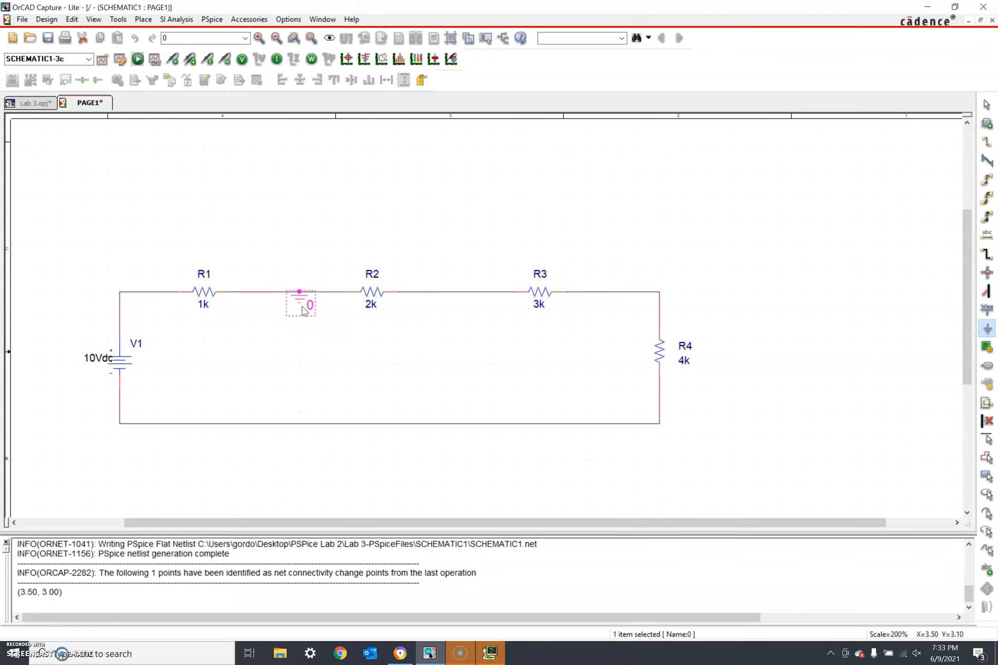
{"action": "key", "text": "Escape"}
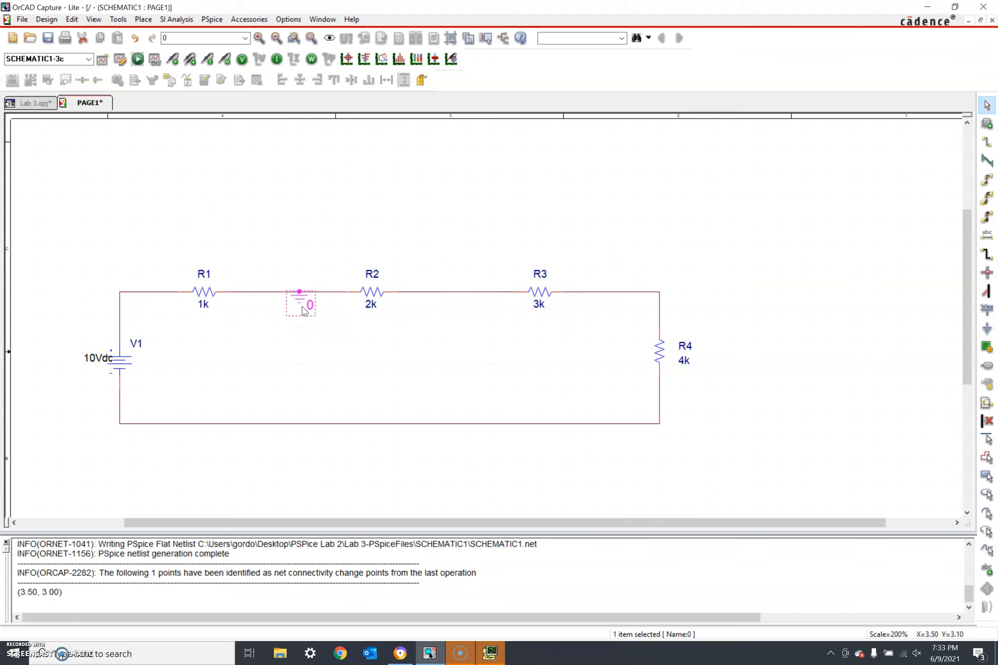
{"action": "left_click", "coordinate": [291, 244]}
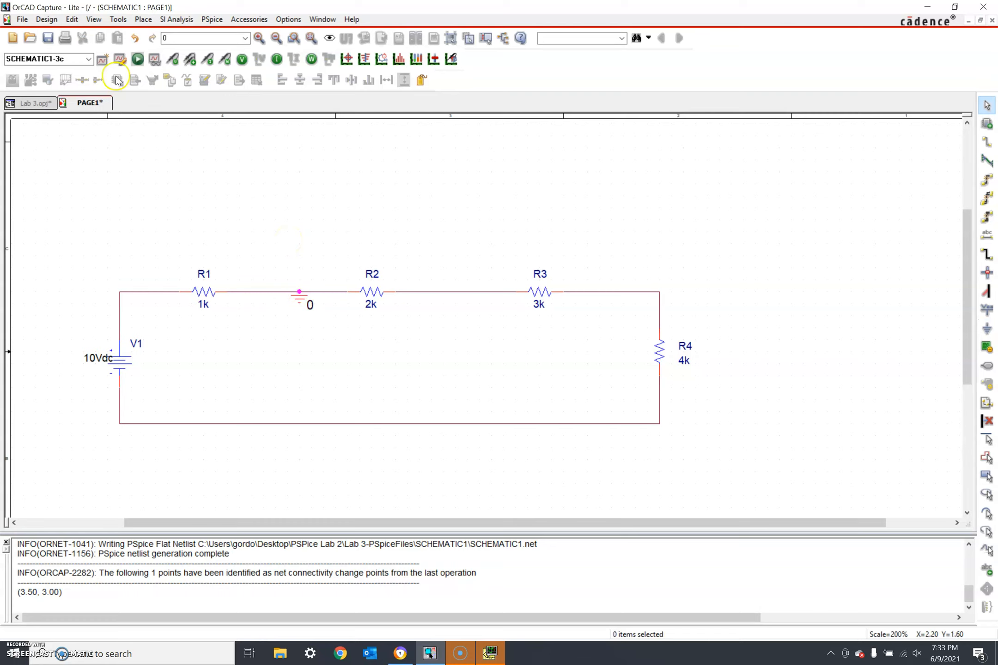
Create a simulation profile named 3d with the default Time Domain (Transient) settings and run it in PSpice
{"action": "left_click", "coordinate": [105, 58]}
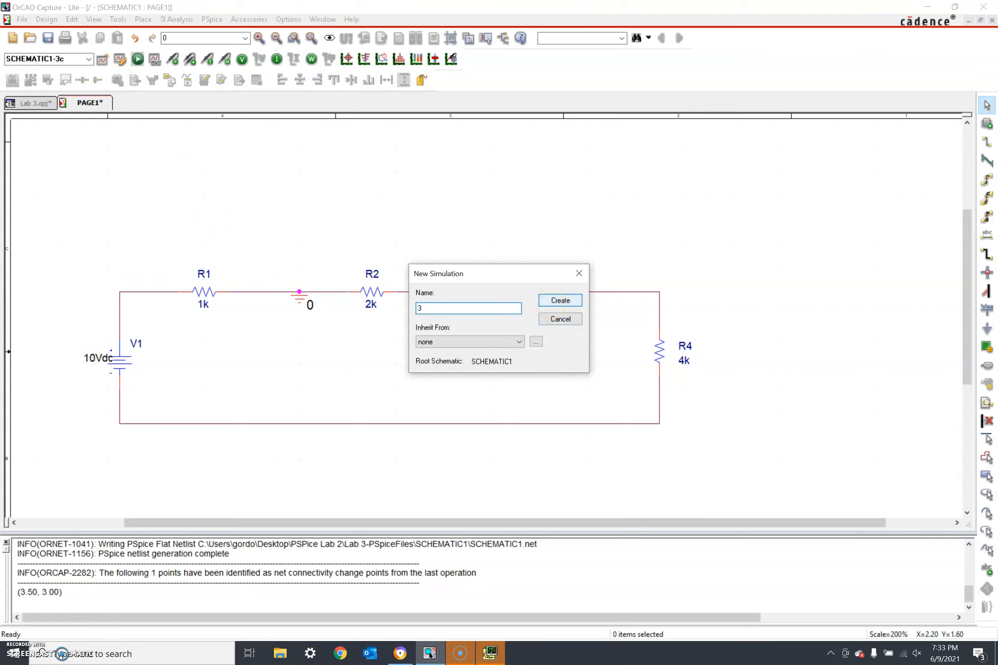
{"action": "left_click", "coordinate": [560, 300]}
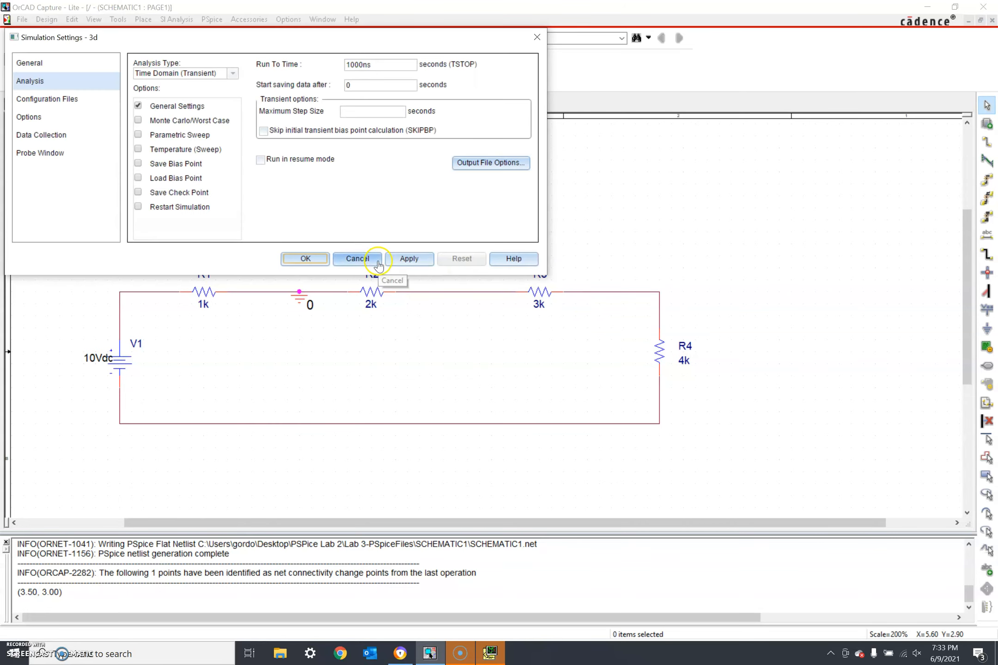
{"action": "left_click", "coordinate": [319, 257]}
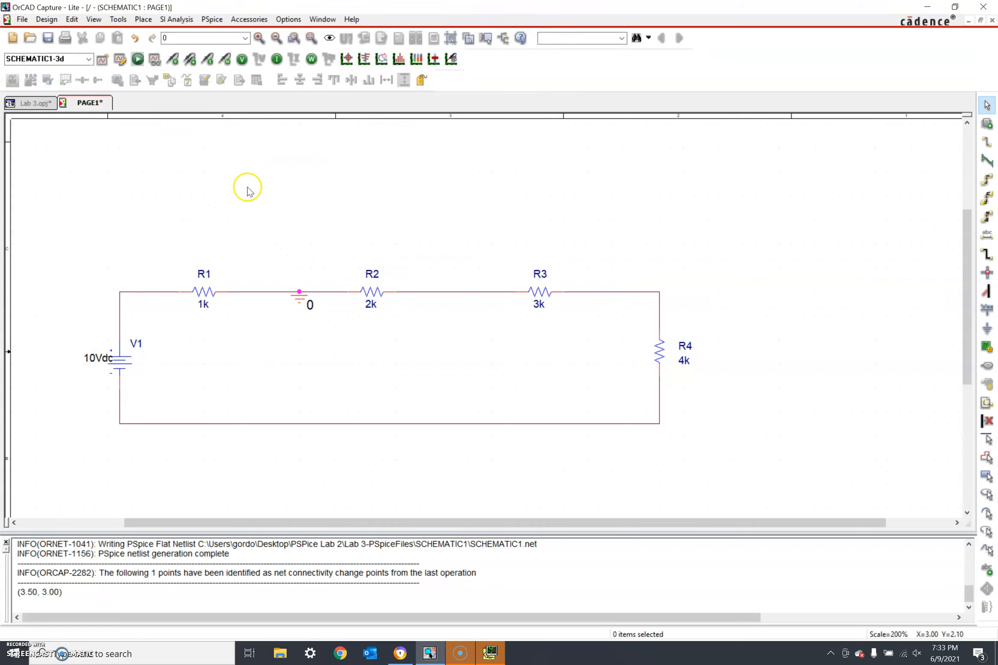
{"action": "left_click", "coordinate": [137, 58]}
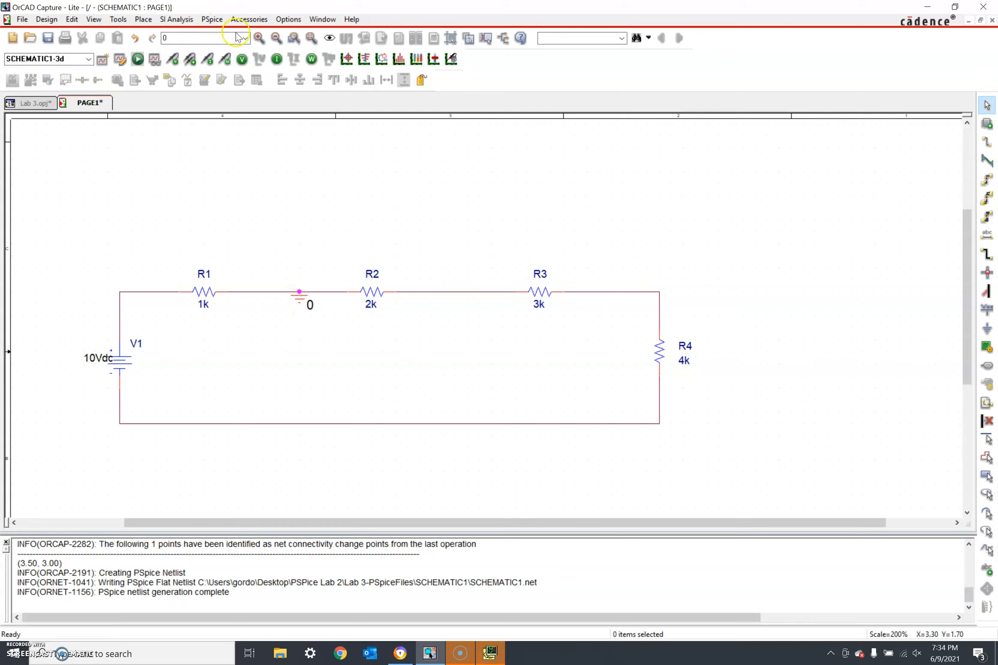
Examine the bias voltages and currents with the ground between R1 and R2, and turn both displays off
{"action": "left_click", "coordinate": [241, 59]}
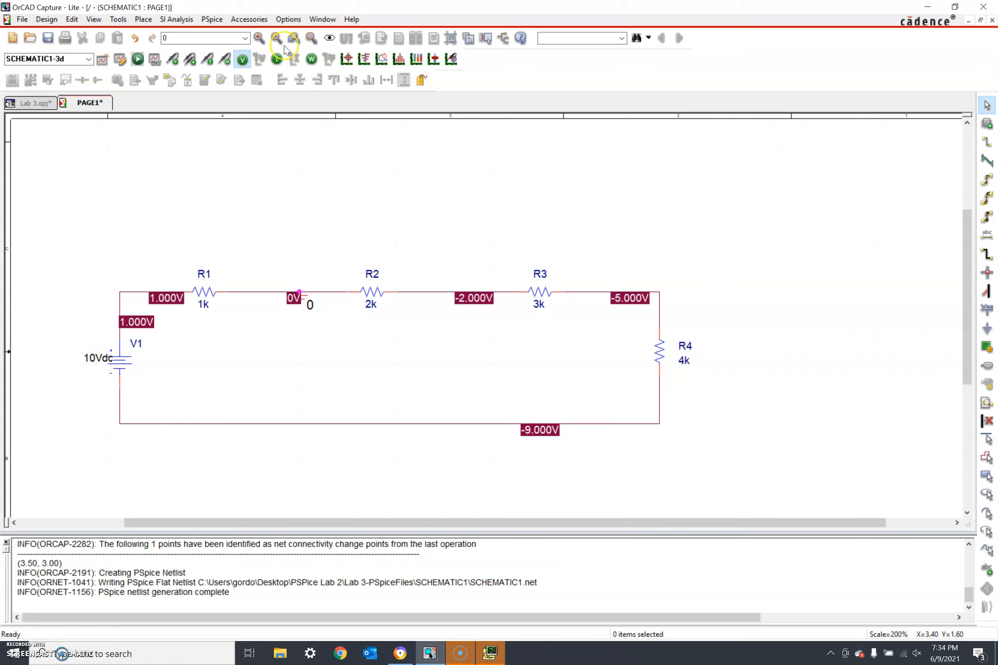
{"action": "left_click", "coordinate": [279, 60]}
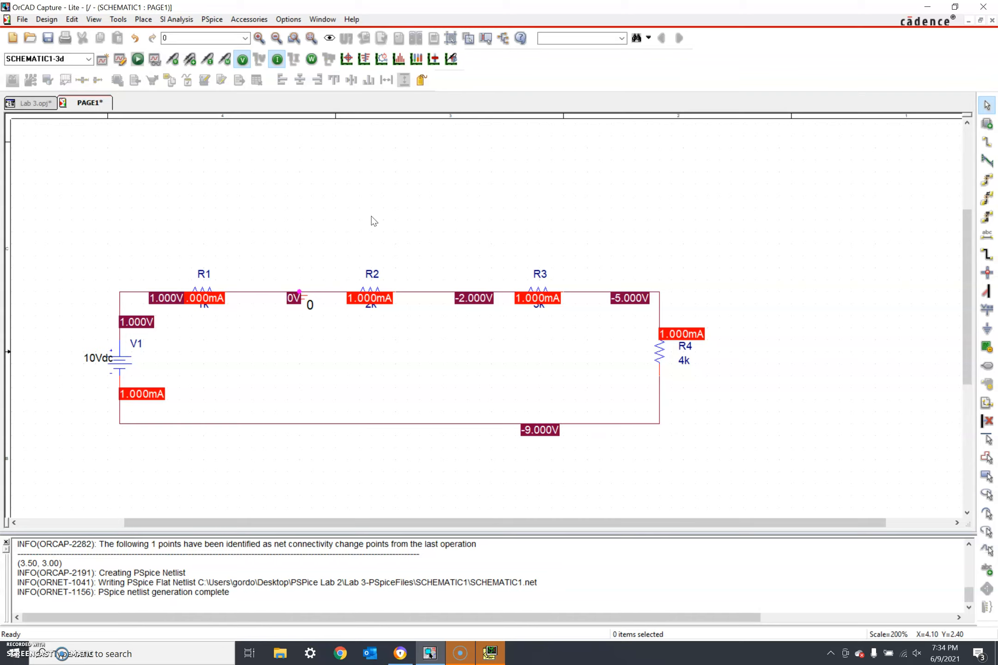
{"action": "left_click", "coordinate": [354, 236]}
{"action": "left_click", "coordinate": [242, 60]}
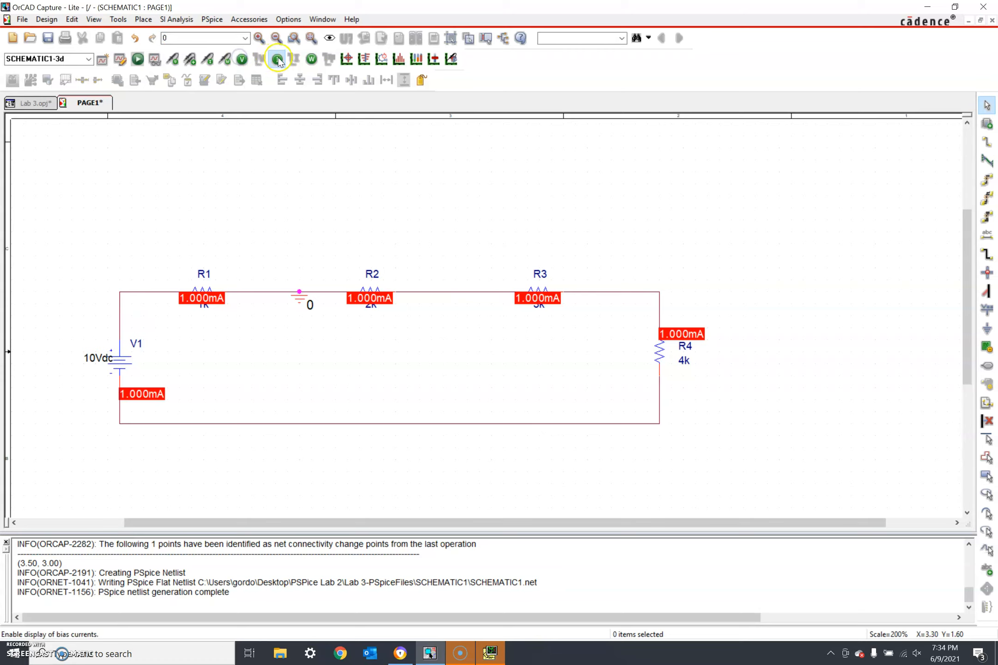
{"action": "left_click", "coordinate": [278, 59]}
Delete the ground between R1 and R2 and place a 0/CAPSYM ground on the upper wire between R2 and R3
{"action": "left_click_drag", "start_coordinate": [305, 305], "coordinate": [293, 305]}
{"action": "key", "text": "Delete"}
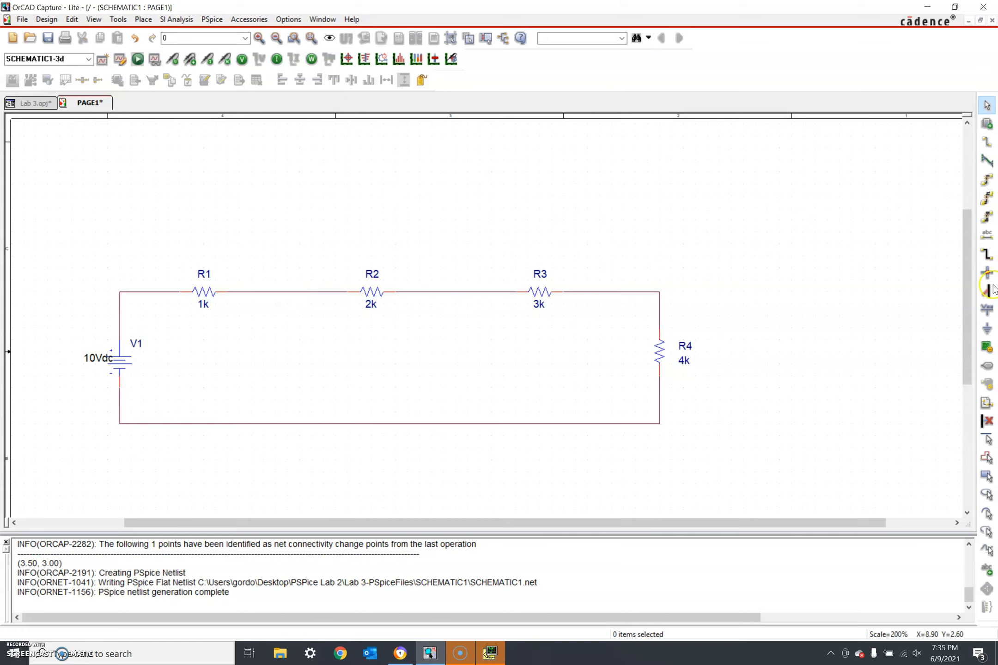
{"action": "left_click", "coordinate": [987, 328]}
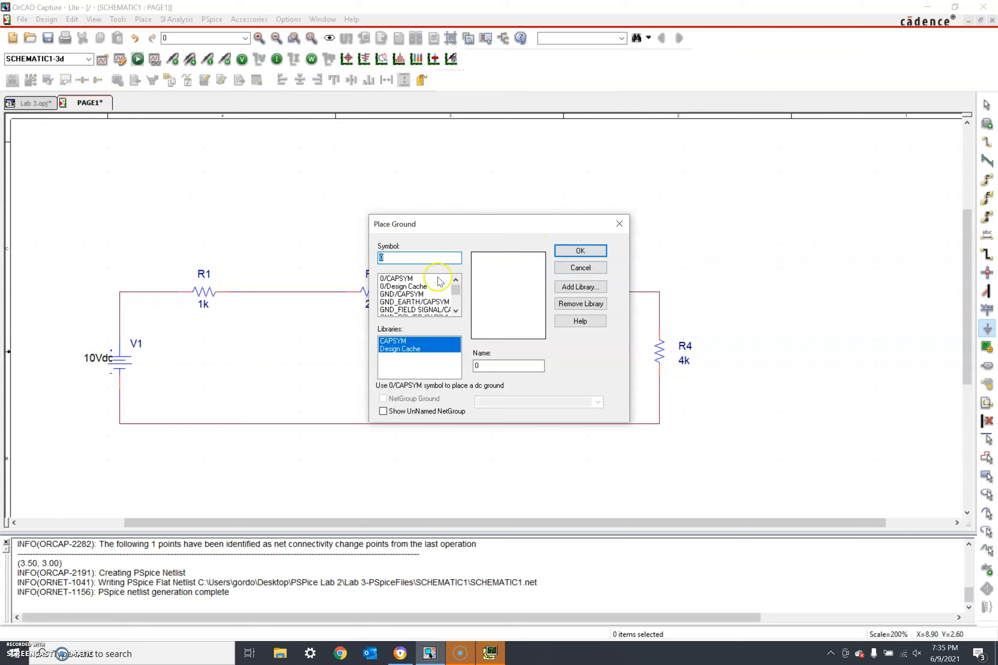
{"action": "left_click", "coordinate": [416, 278]}
{"action": "left_click", "coordinate": [581, 251]}
{"action": "left_click", "coordinate": [458, 304]}
{"action": "left_click", "coordinate": [456, 304]}
{"action": "key", "text": "Escape"}
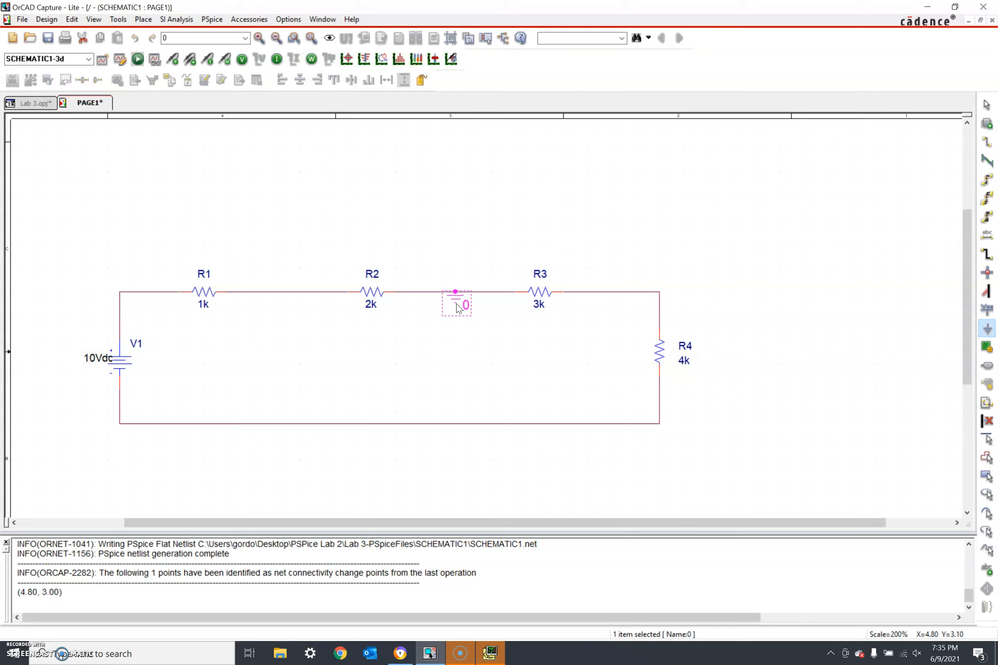
{"action": "key", "text": "Escape"}
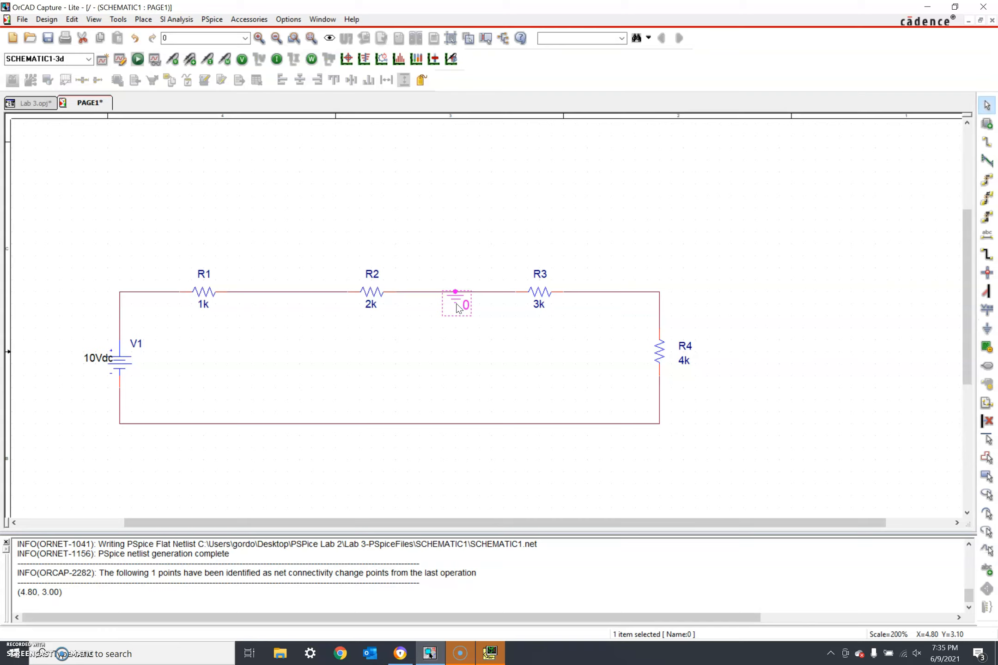
{"action": "left_click", "coordinate": [413, 252]}
Create a simulation profile named 3e with the default Time Domain (Transient) settings and run it in PSpice
{"action": "left_click", "coordinate": [102, 60]}
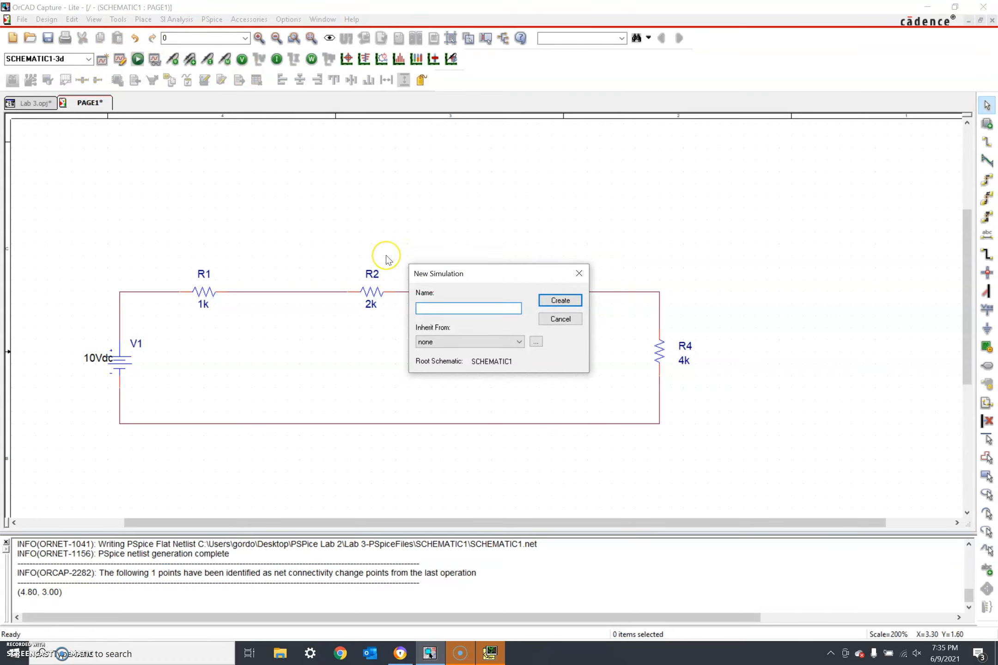
{"action": "type", "text": "3e"}
{"action": "left_click", "coordinate": [561, 300]}
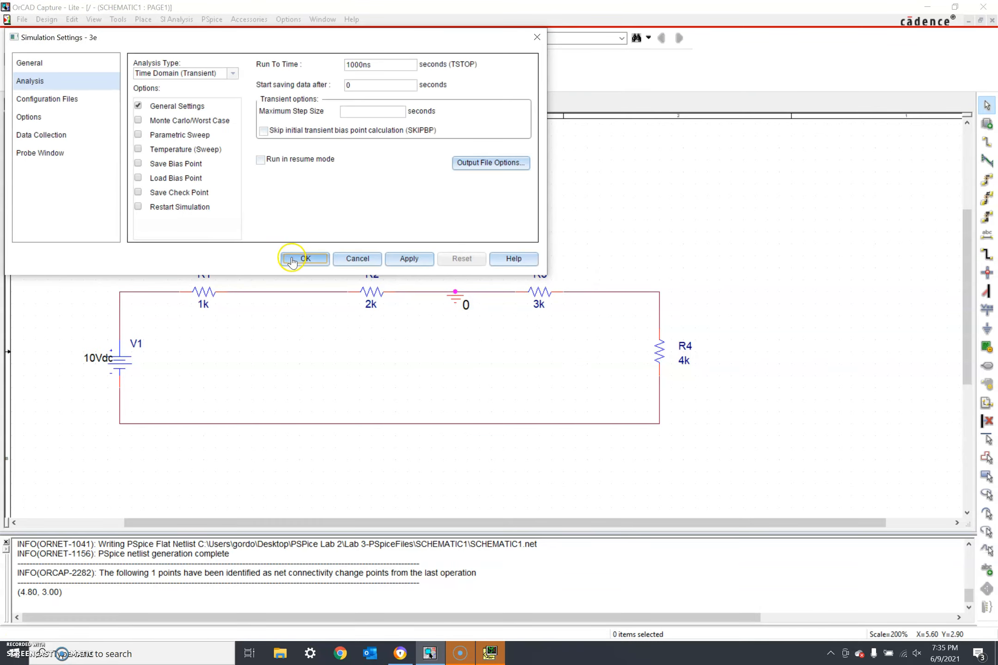
{"action": "left_click", "coordinate": [292, 259]}
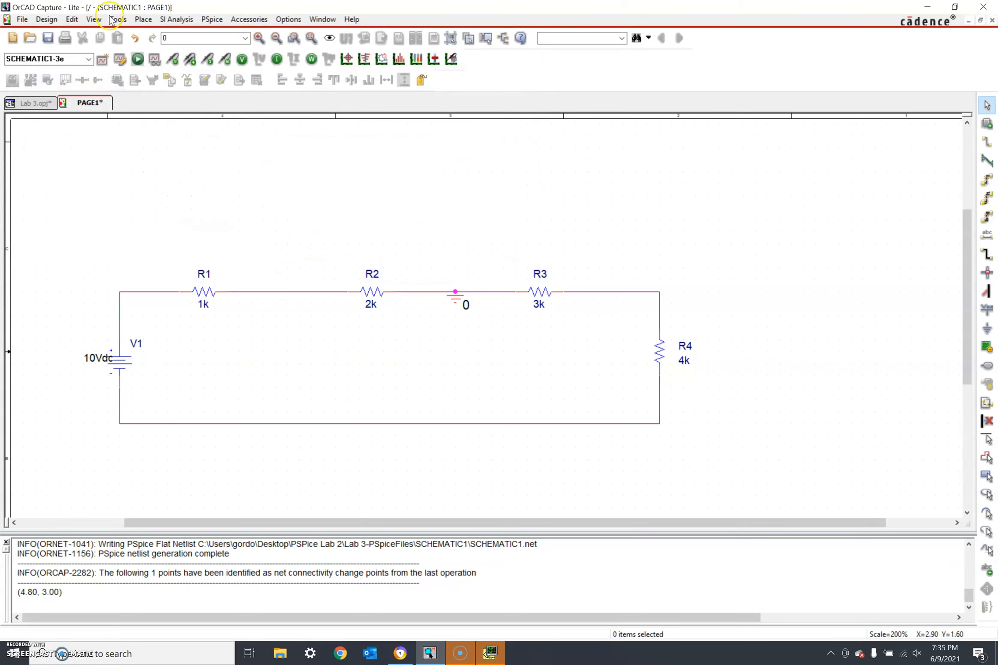
{"action": "left_click", "coordinate": [137, 60]}
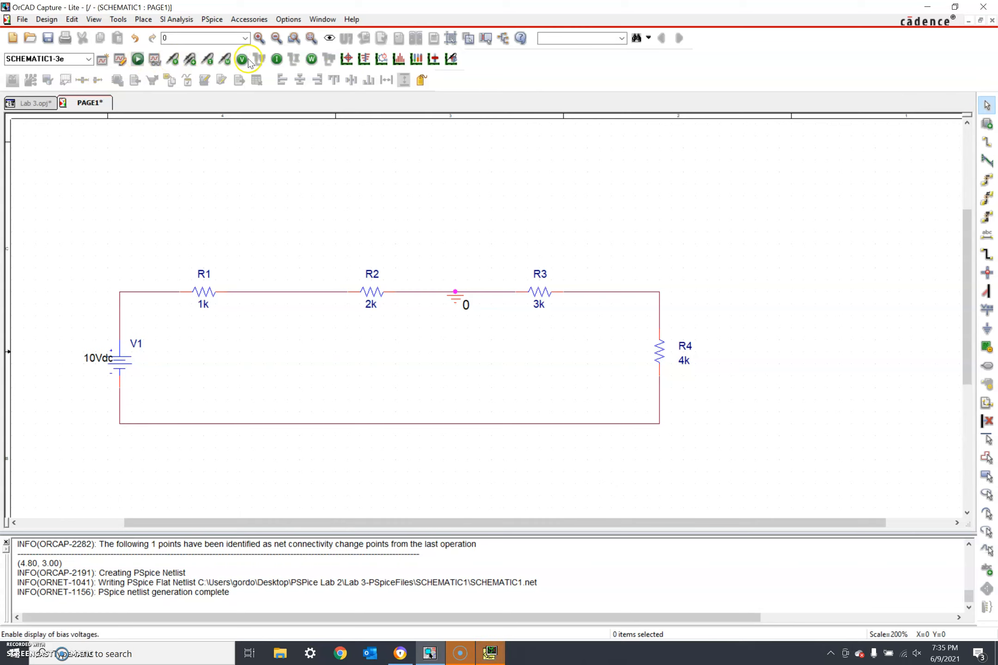
Examine the bias voltages and currents with the ground between R2 and R3, and turn both displays off
{"action": "left_click", "coordinate": [242, 60]}
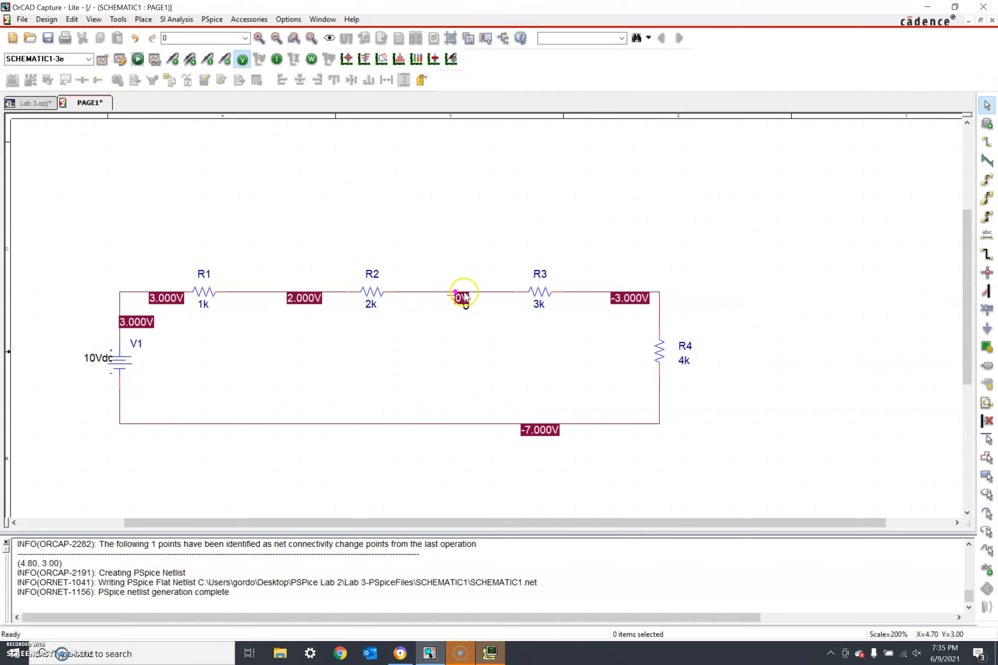
{"action": "left_click", "coordinate": [277, 60]}
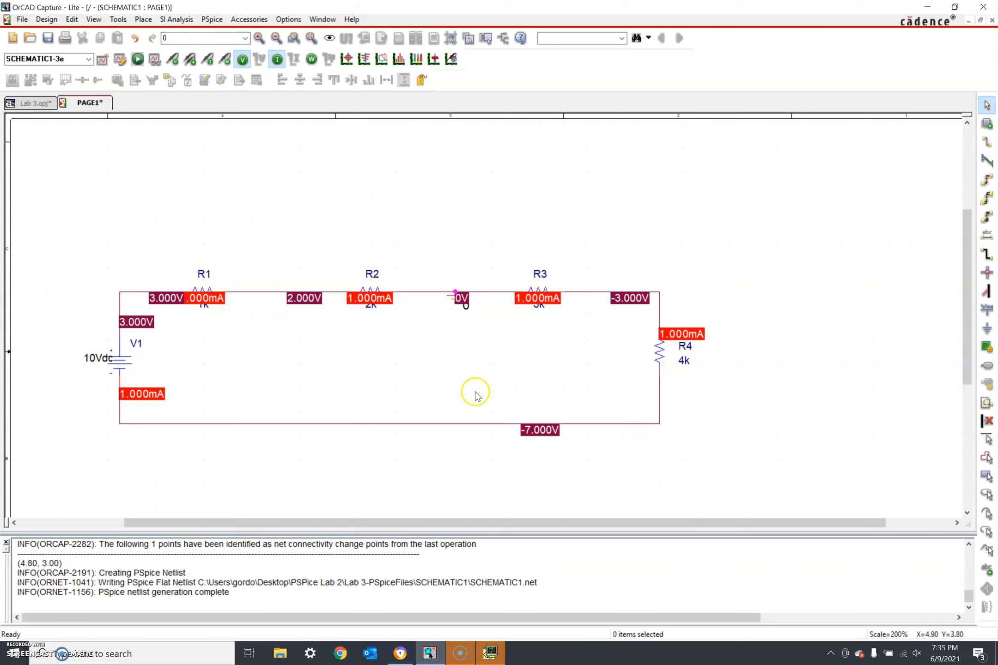
{"action": "left_click", "coordinate": [277, 60]}
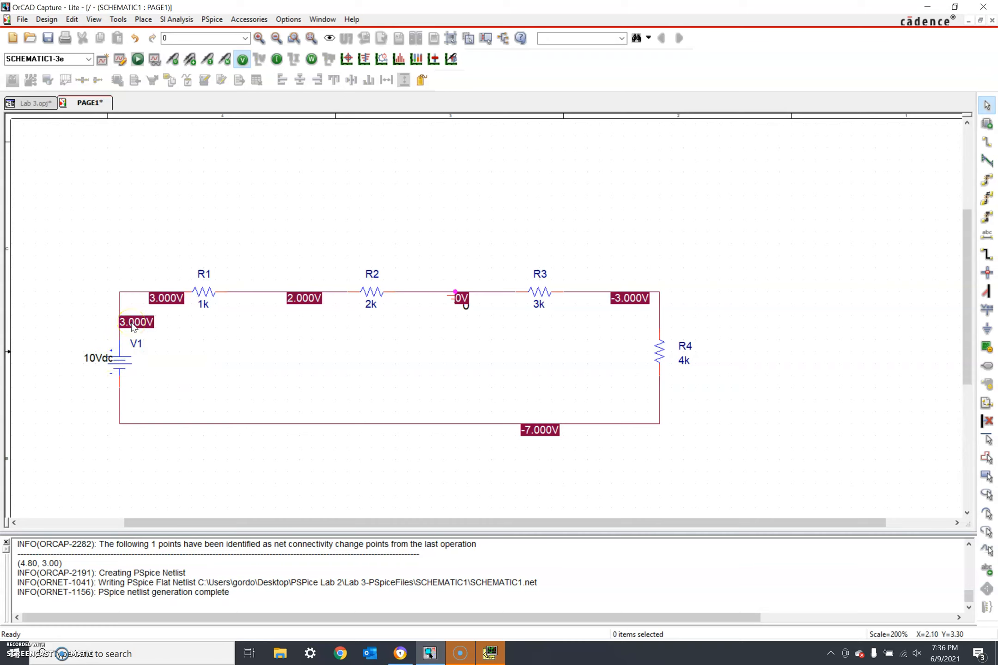
{"action": "left_click", "coordinate": [154, 300]}
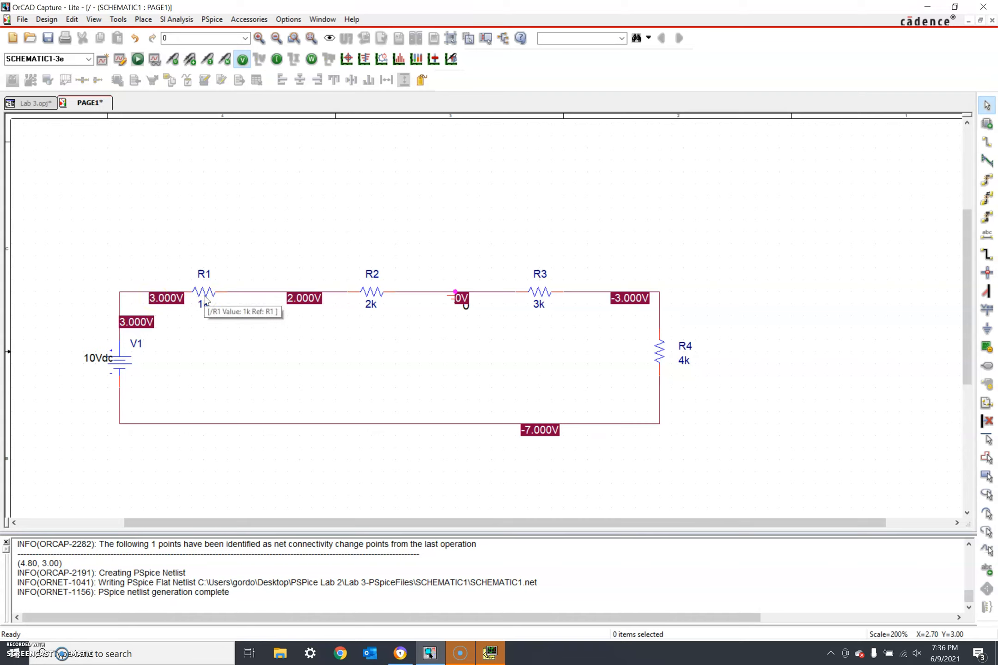
{"action": "left_click", "coordinate": [298, 295]}
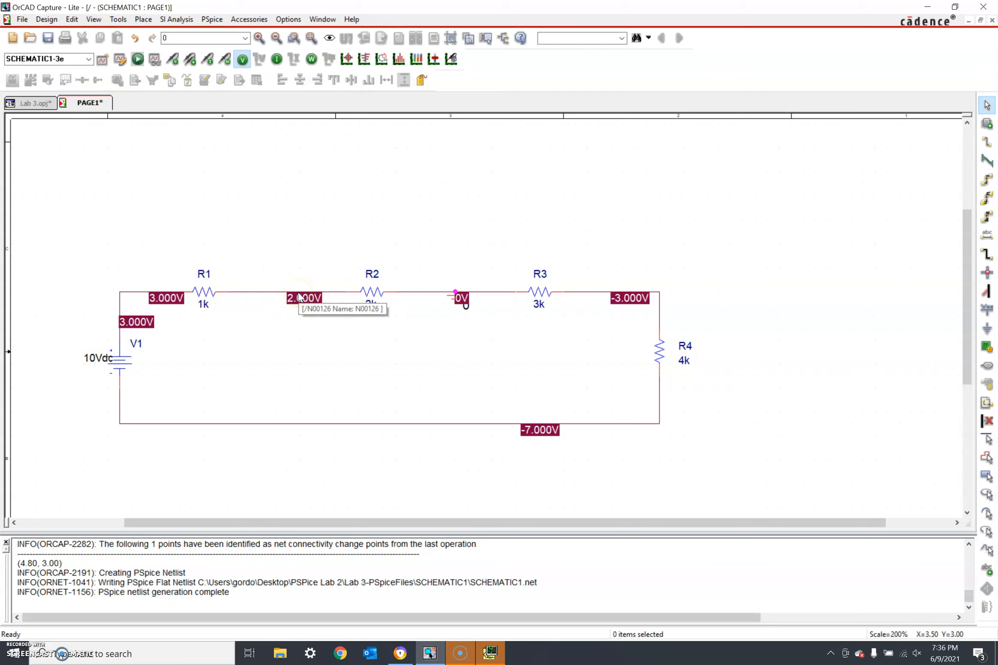
{"action": "left_click", "coordinate": [452, 297]}
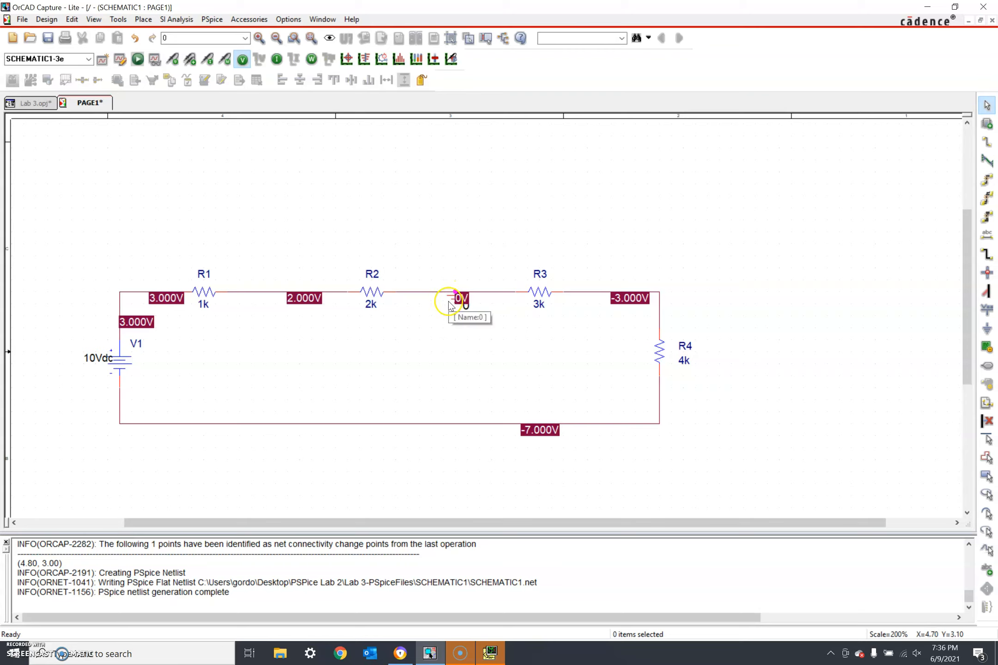
{"action": "left_click", "coordinate": [242, 59]}
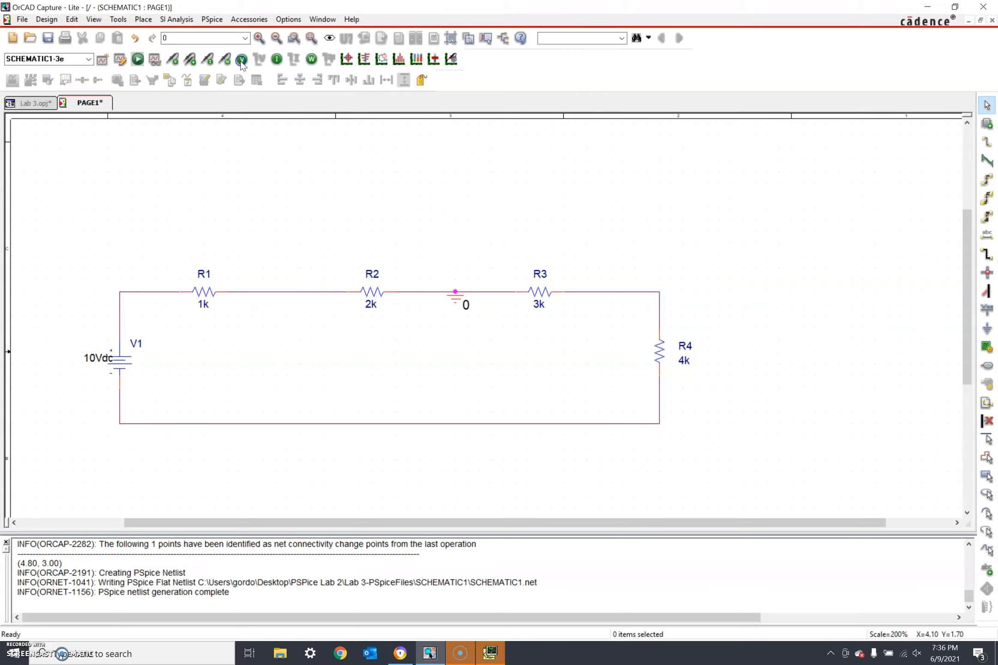
Delete the ground between R2 and R3 and place a 0/CAPSYM ground on the upper wire between R3 and R4
{"action": "left_click", "coordinate": [456, 298]}
{"action": "key", "text": "Delete"}
{"action": "left_click", "coordinate": [987, 329]}
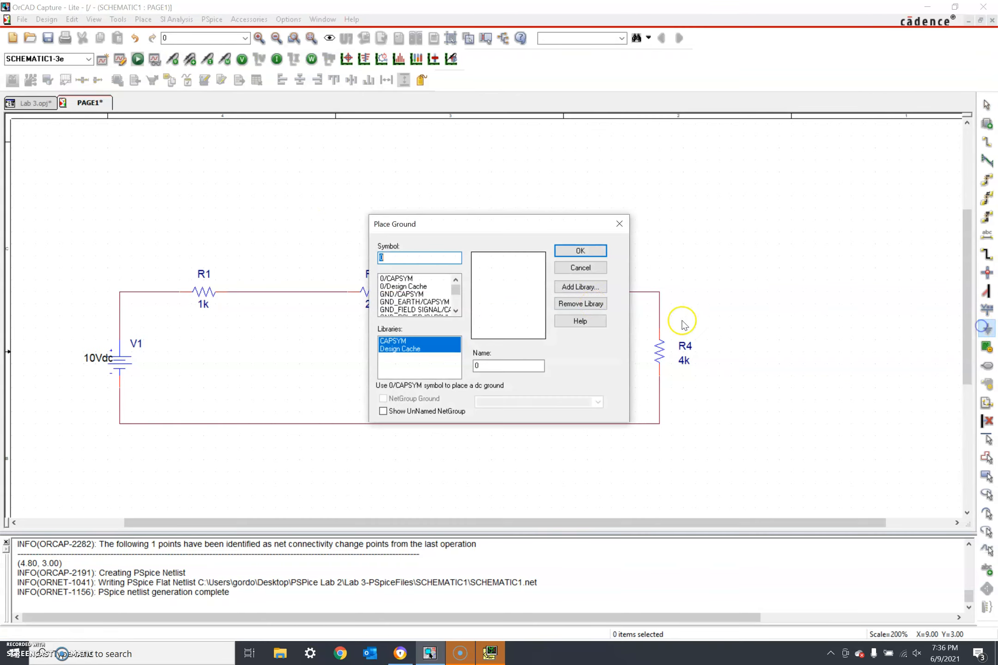
{"action": "left_click", "coordinate": [381, 279]}
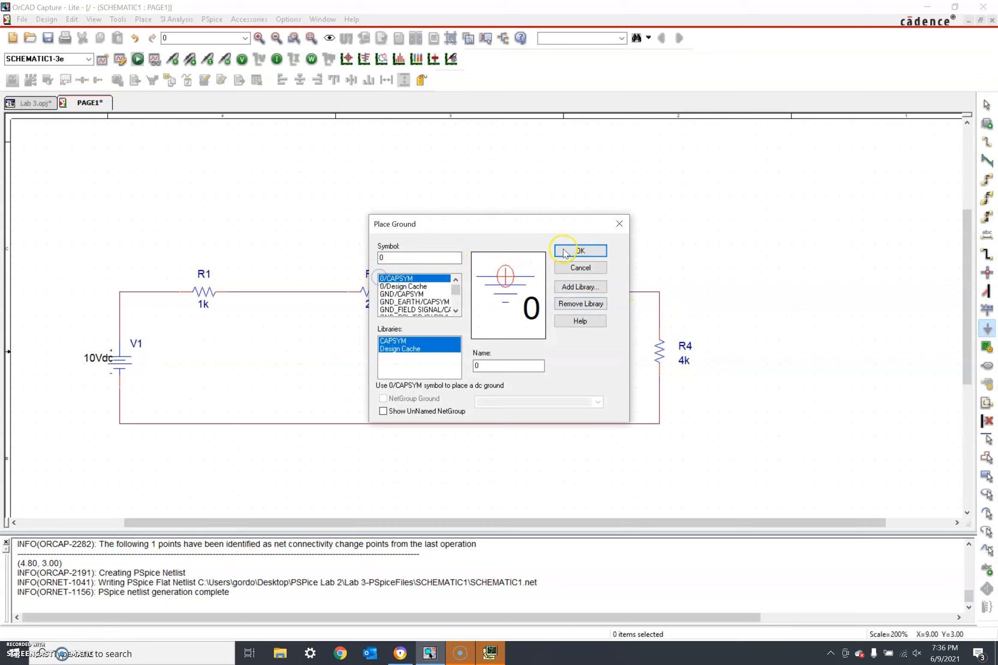
{"action": "left_click", "coordinate": [581, 251]}
{"action": "left_click", "coordinate": [600, 291]}
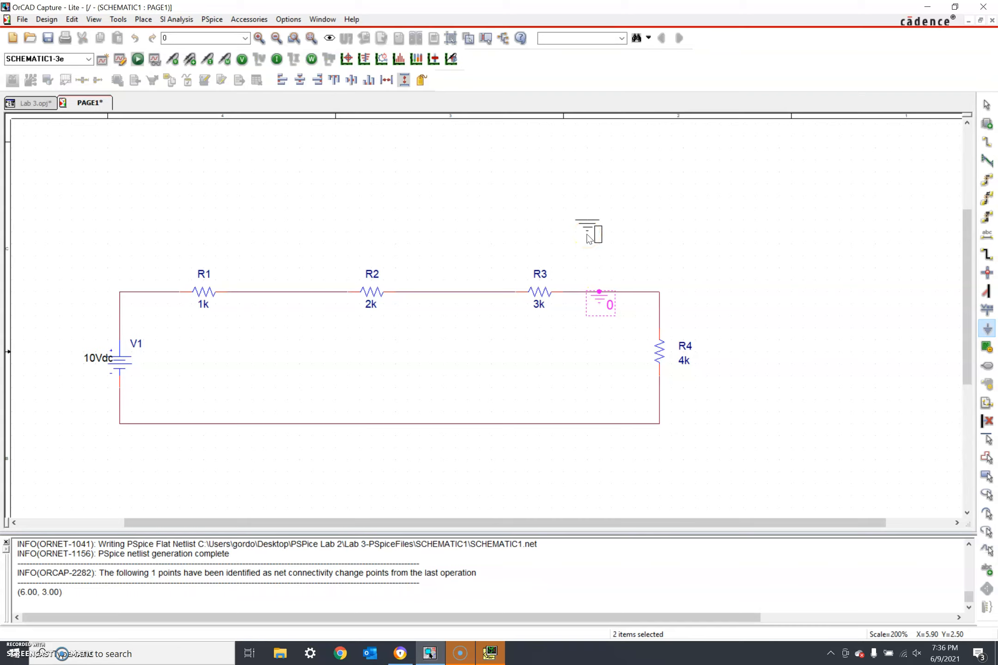
{"action": "key", "text": "Escape"}
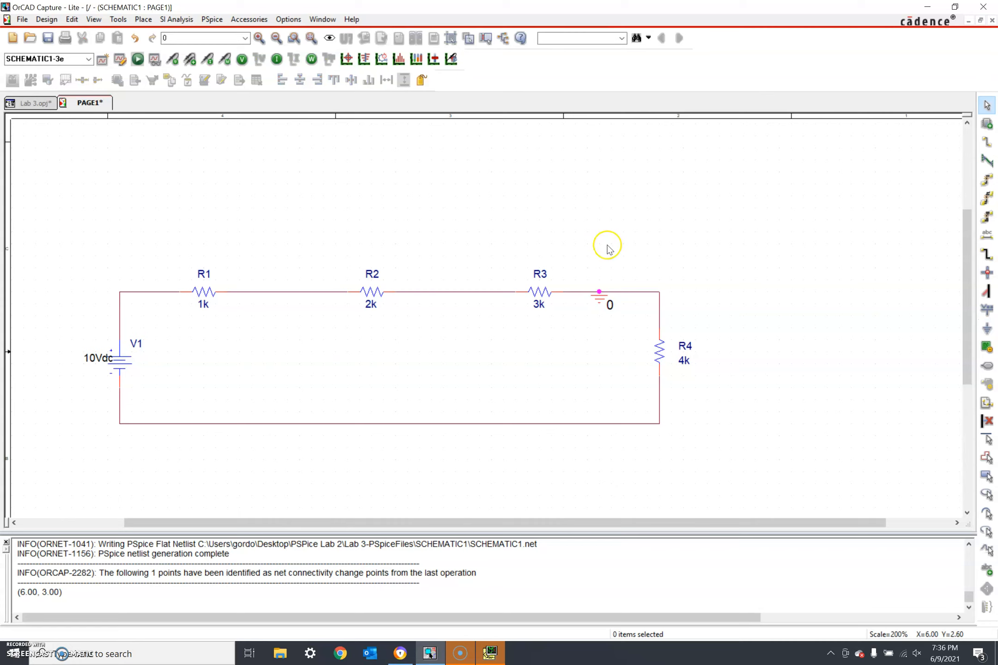
Create a simulation profile named 3f with the default Time Domain (Transient) settings and run it in PSpice
{"action": "left_click", "coordinate": [103, 60]}
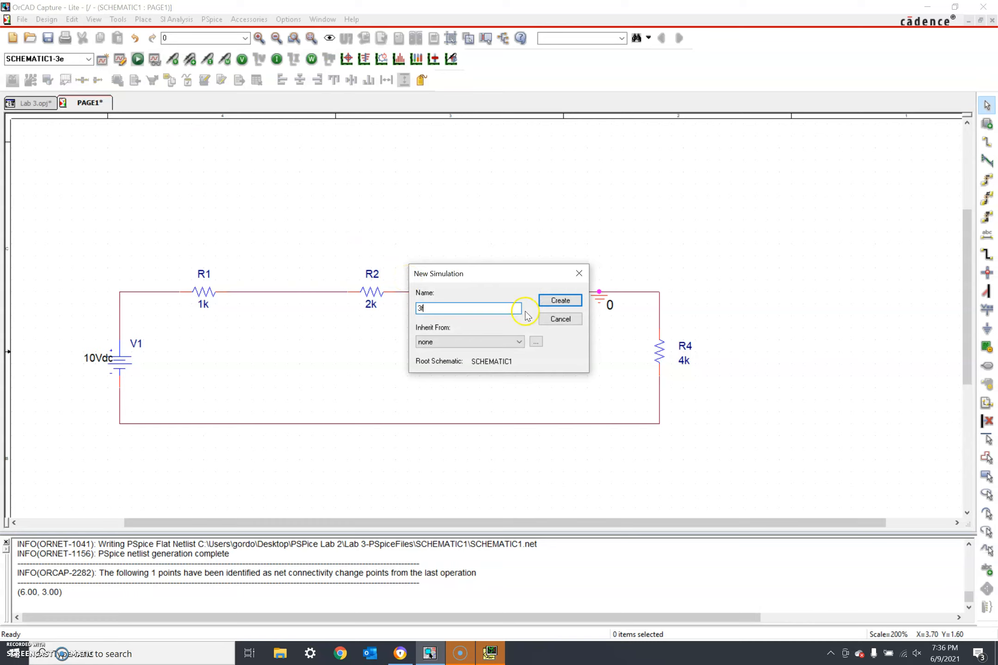
{"action": "left_click", "coordinate": [561, 301]}
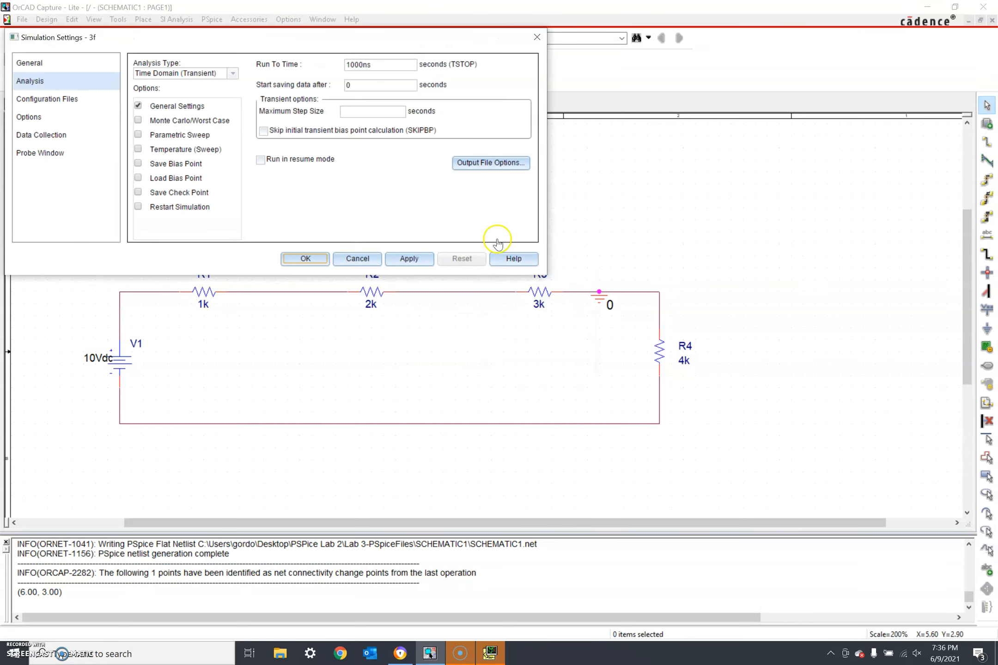
{"action": "left_click", "coordinate": [319, 259]}
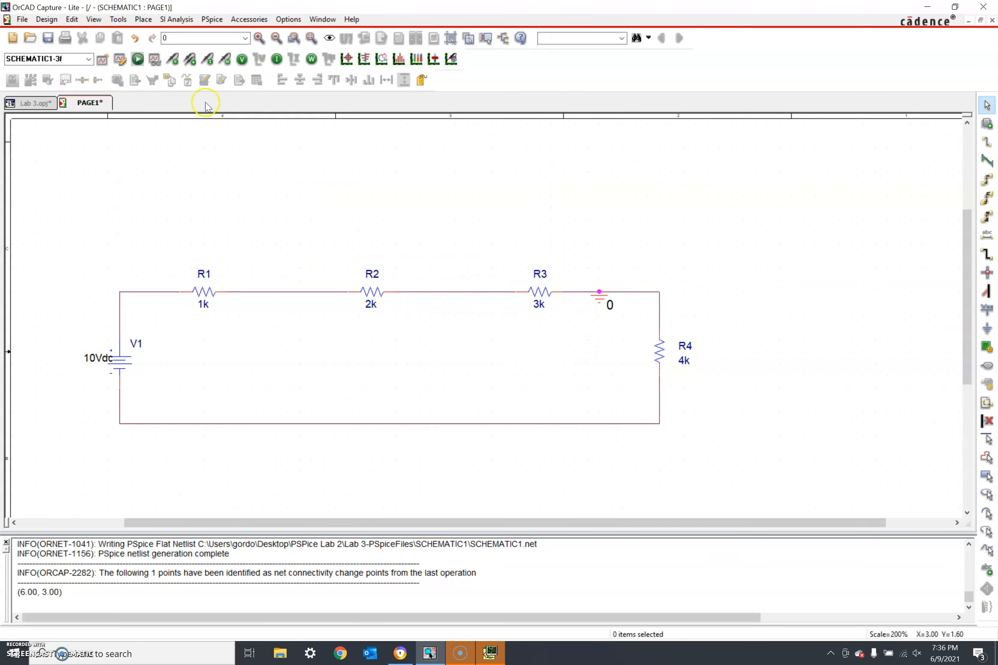
{"action": "left_click", "coordinate": [138, 58]}
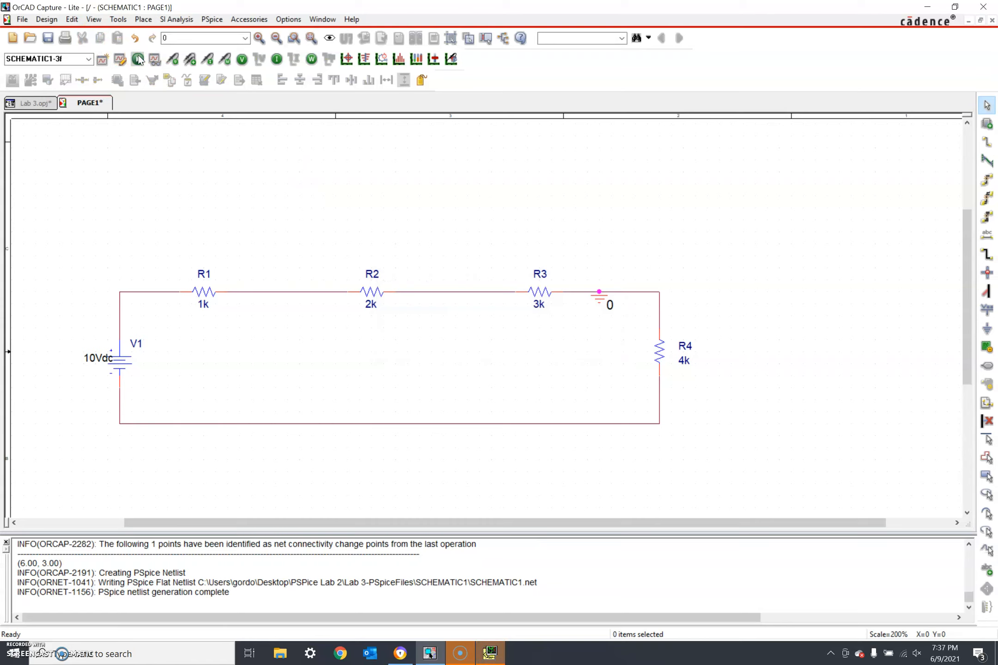
Examine the bias voltages and currents with the ground between R3 and R4, and turn only the current display off
{"action": "left_click", "coordinate": [249, 67]}
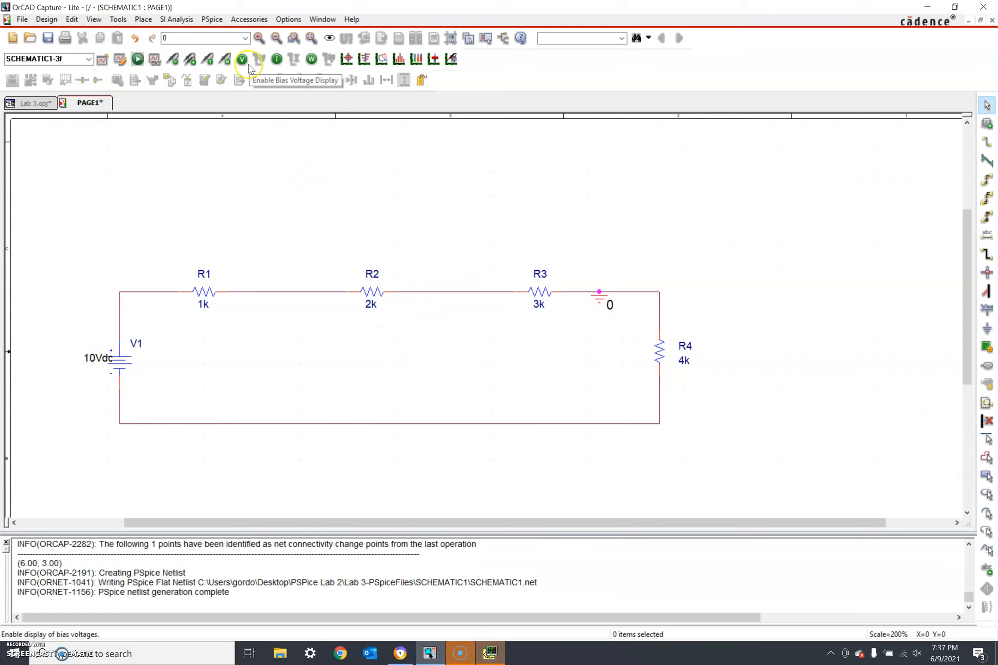
{"action": "left_click", "coordinate": [242, 61]}
{"action": "left_click", "coordinate": [238, 61]}
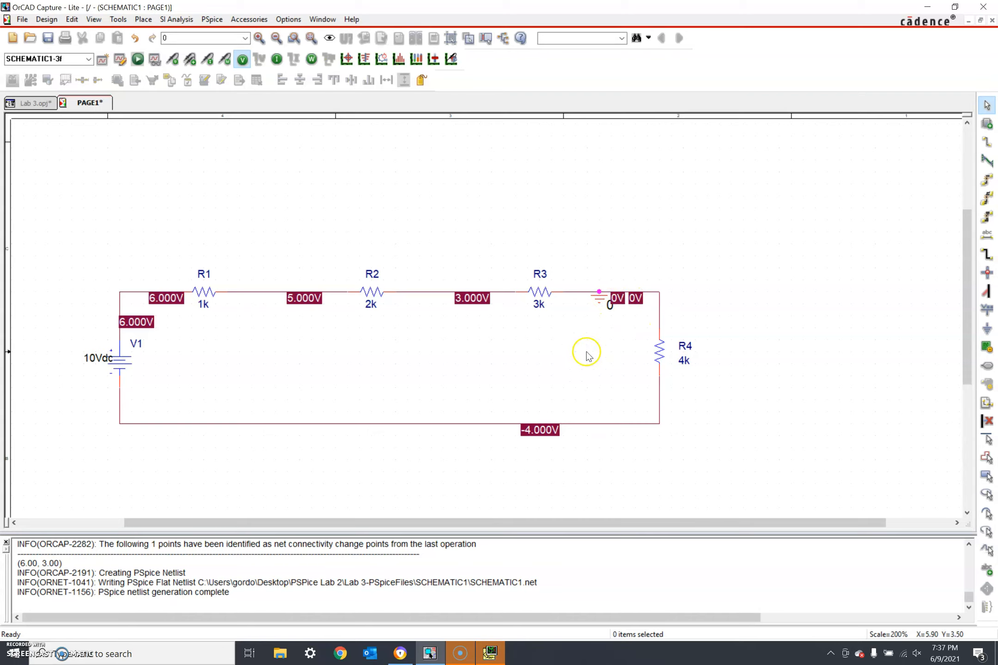
{"action": "left_click", "coordinate": [277, 59]}
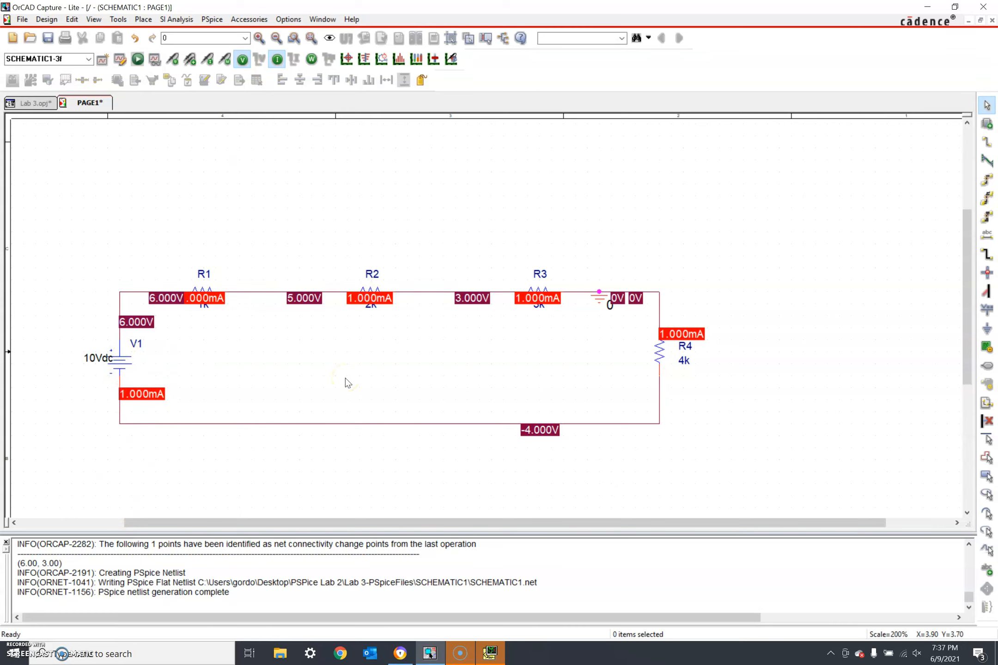
{"action": "left_click", "coordinate": [278, 58]}
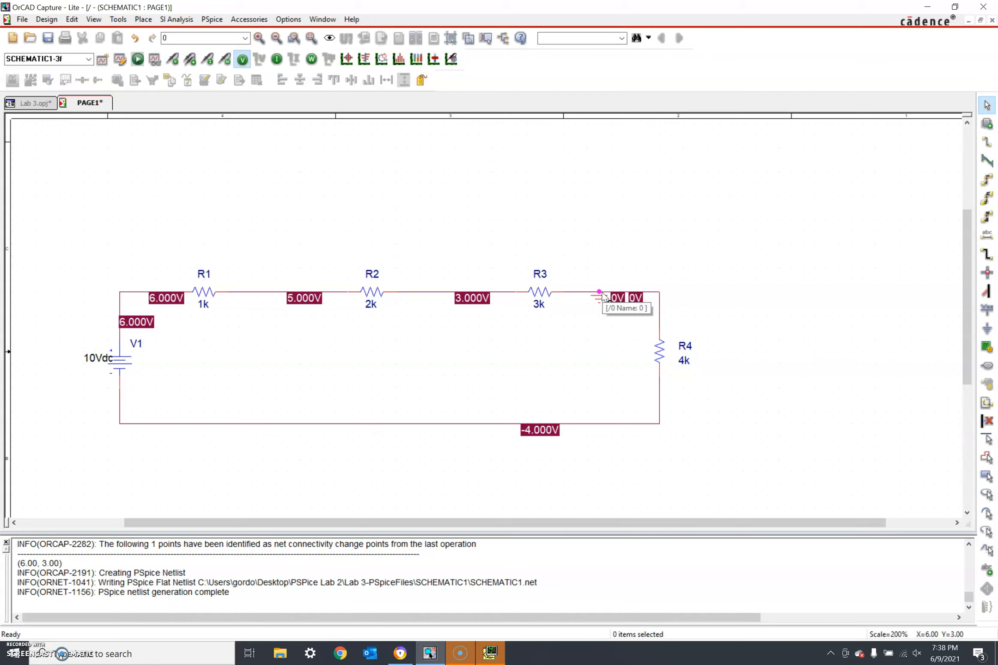
{"action": "left_click", "coordinate": [597, 305]}
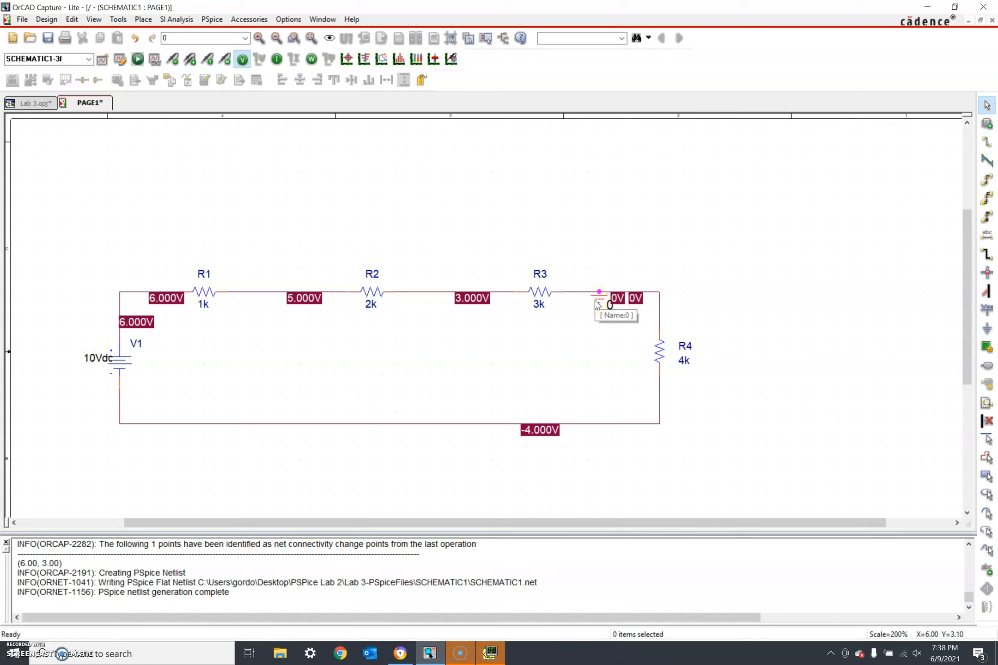